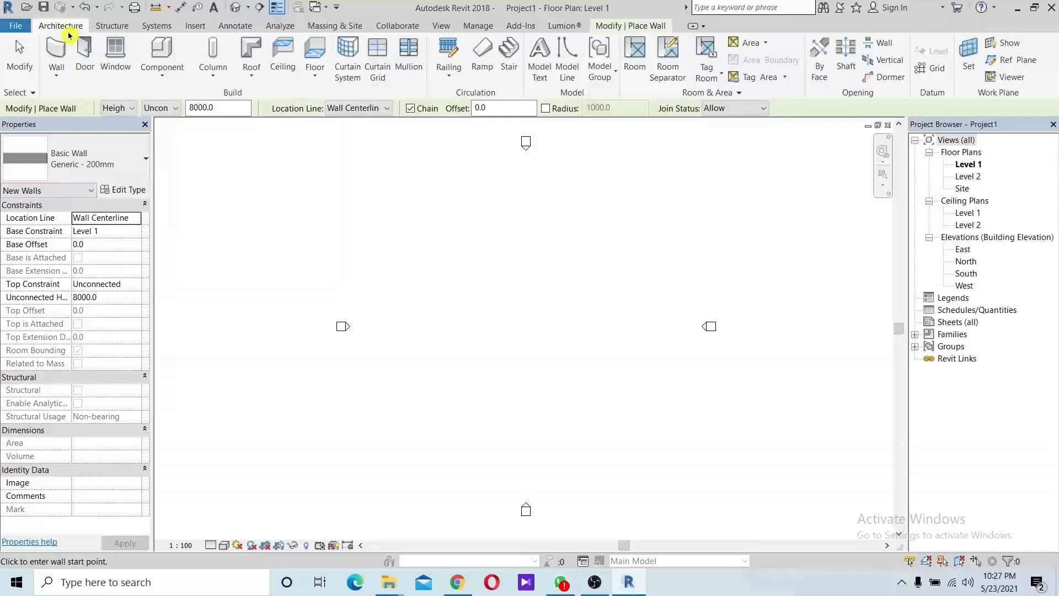
# Start the Wall tool and duplicate the Generic - 200mm basic wall type under the name wall 9"
pyautogui.click(58, 51)
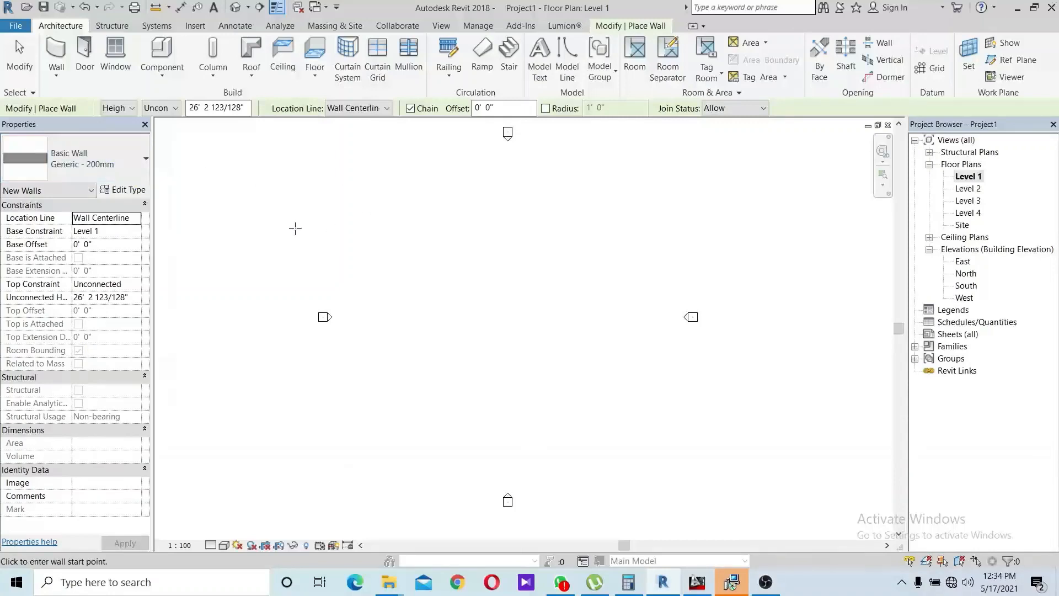
pyautogui.click(129, 190)
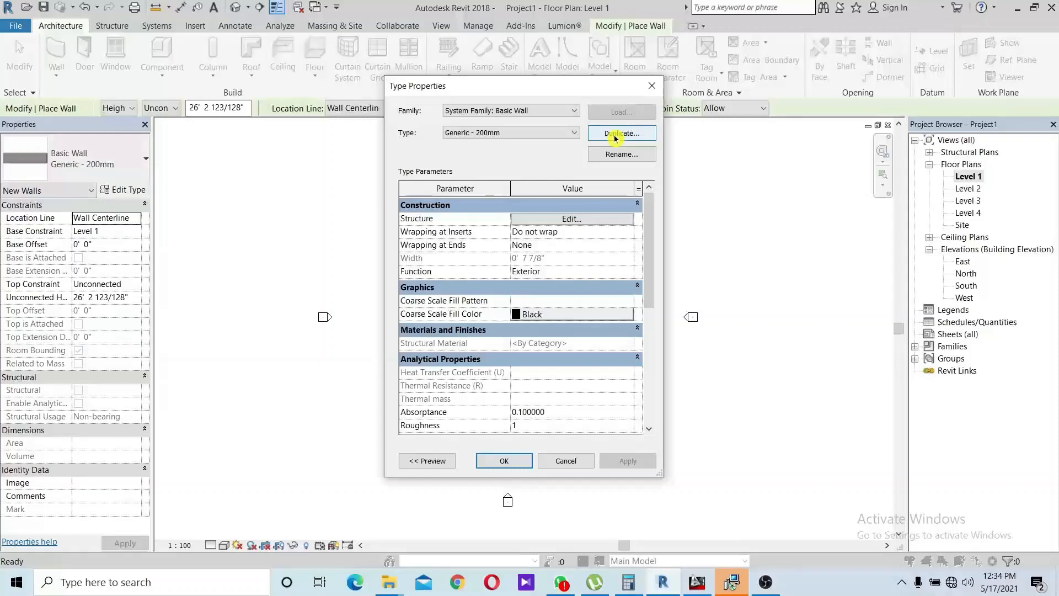
pyautogui.click(651, 86)
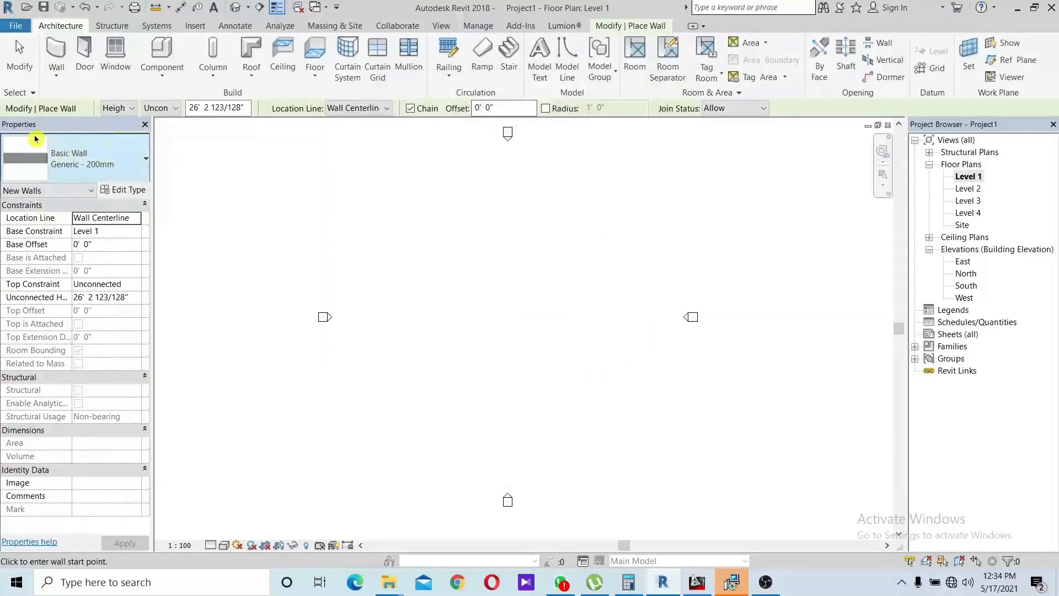
pyautogui.click(128, 193)
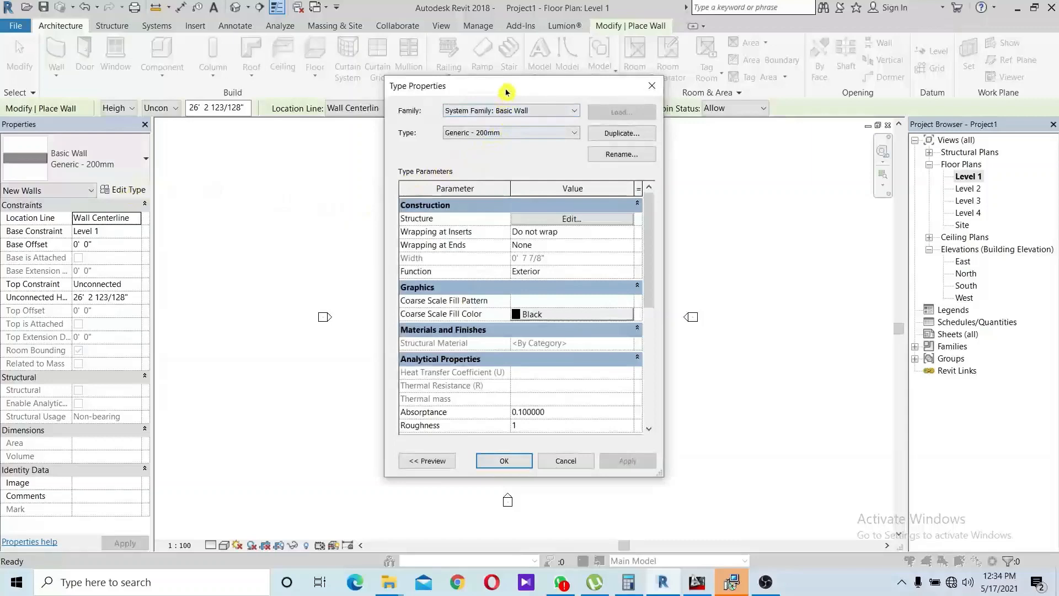
pyautogui.moveTo(504, 87); pyautogui.dragTo(397, 104)
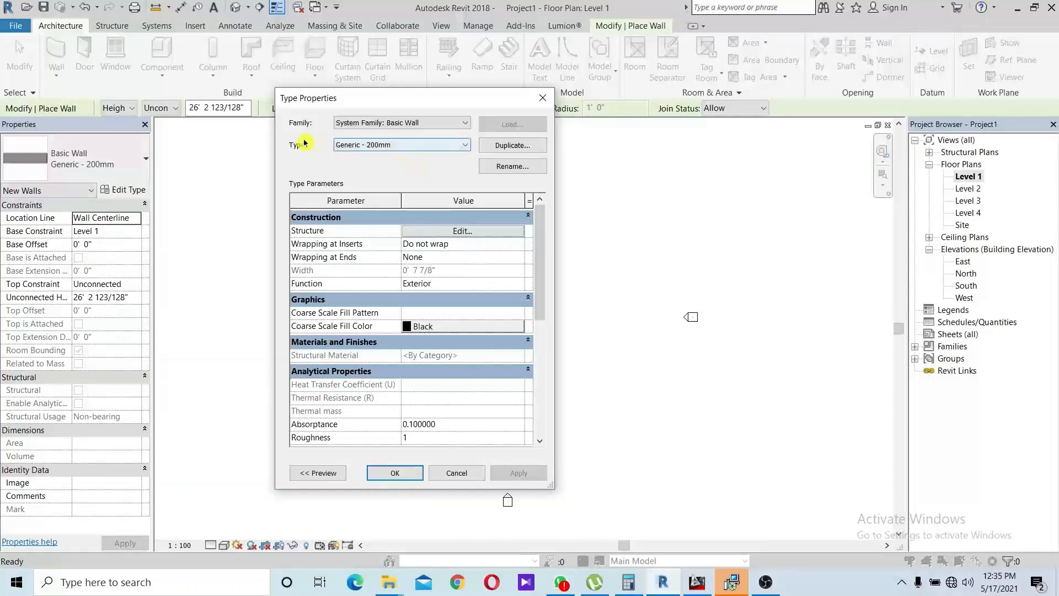
pyautogui.click(531, 150)
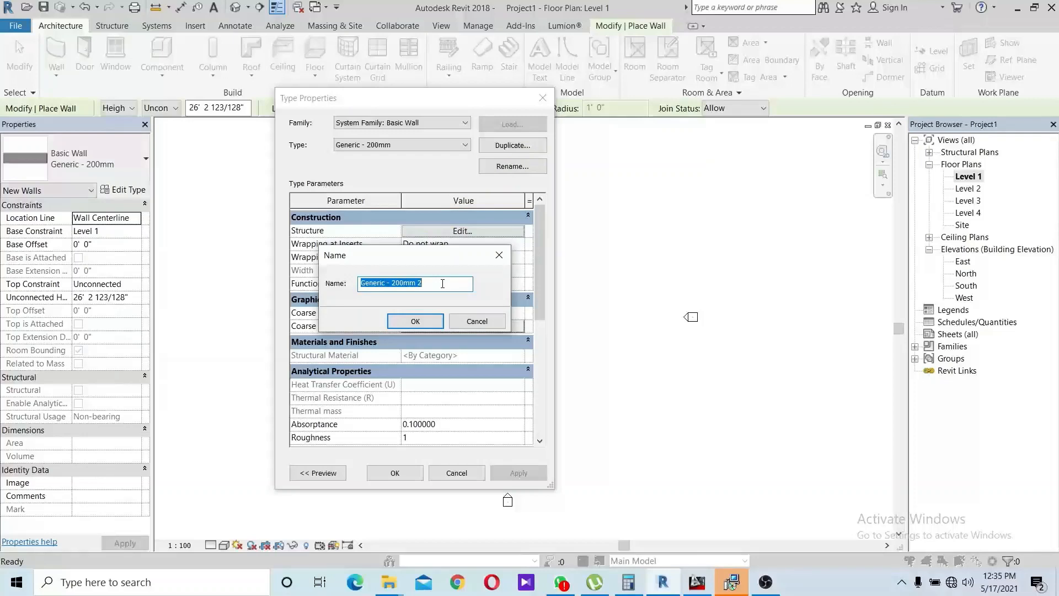
pyautogui.write('wall 9"')
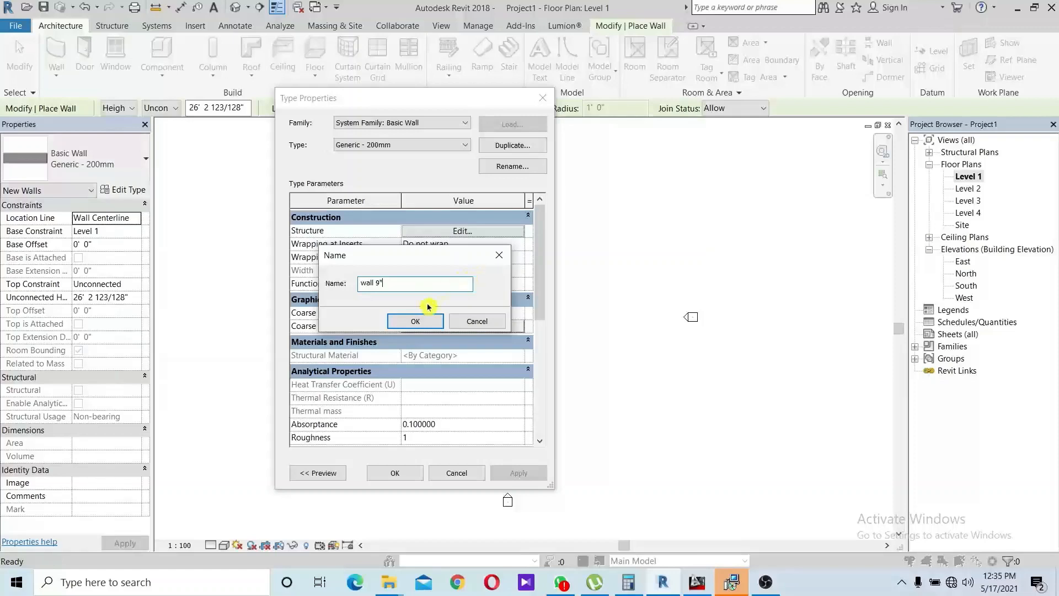
pyautogui.click(415, 322)
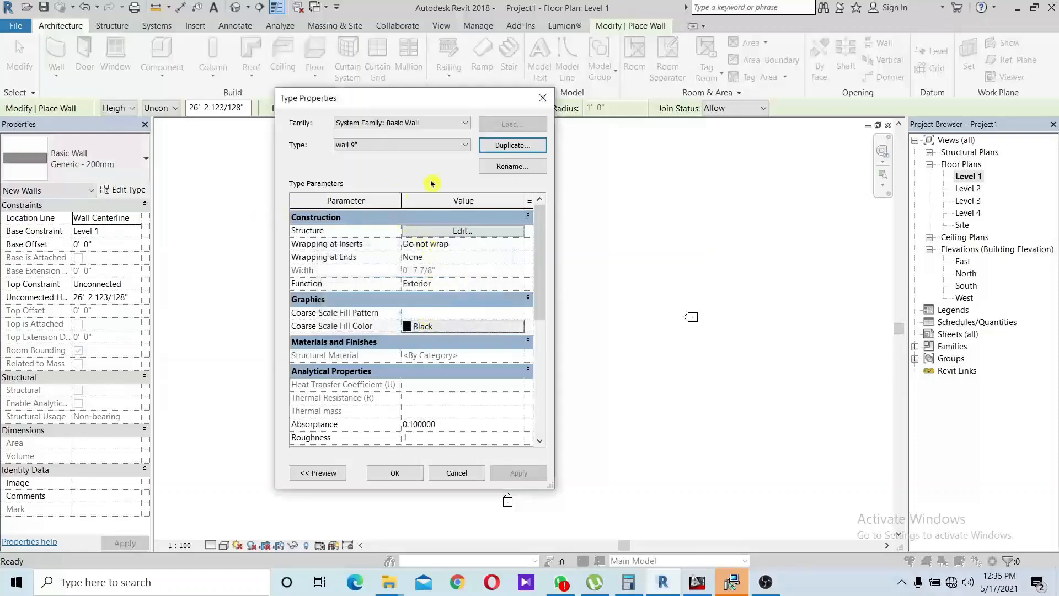
# Set the structure layer thickness of the wall 9" type to 0' 9" and accept the type changes
pyautogui.click(475, 233)
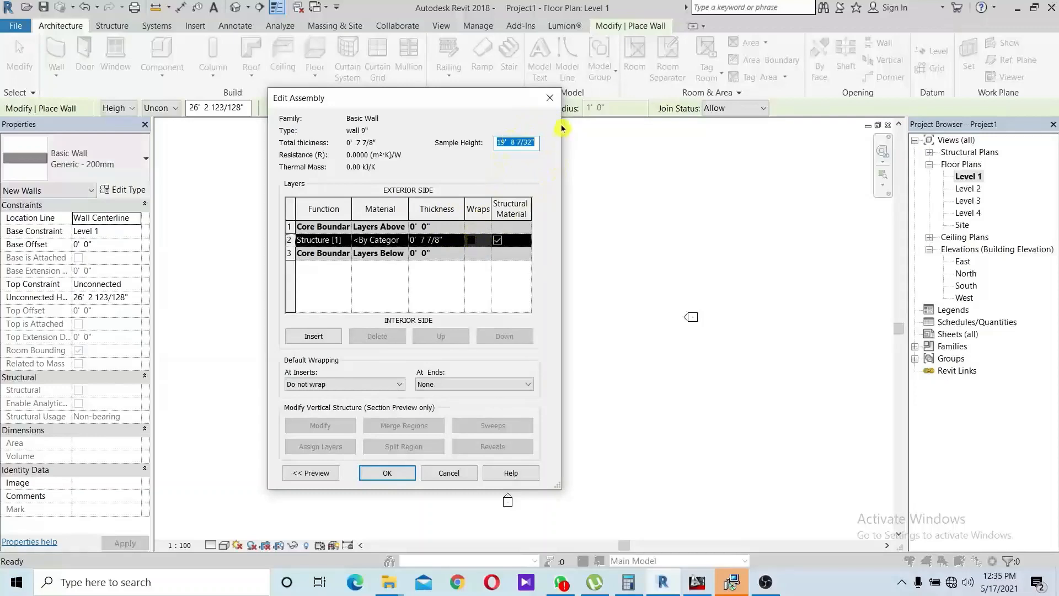
pyautogui.click(549, 98)
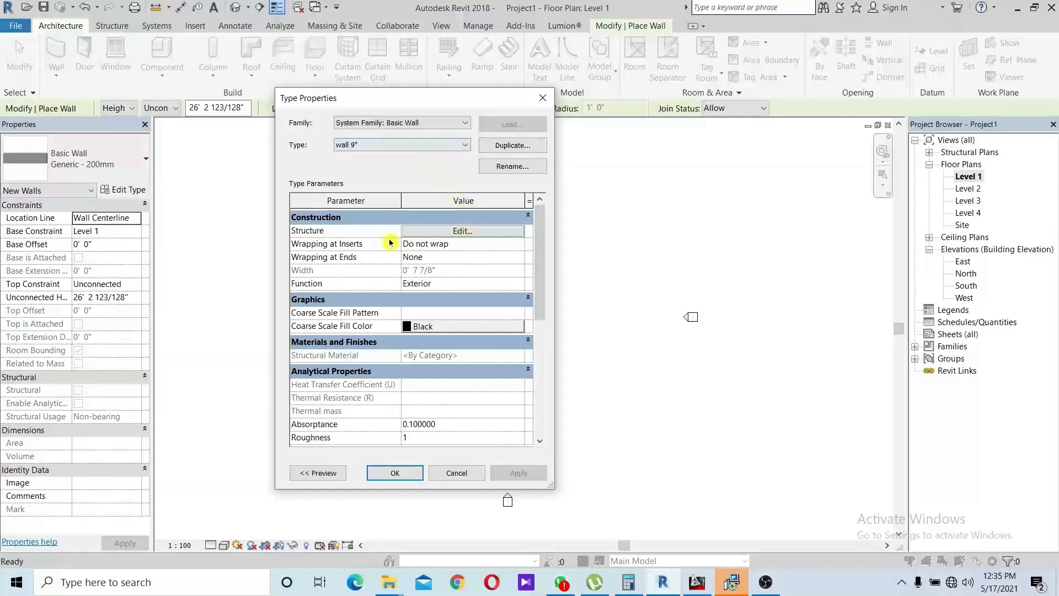
pyautogui.click(465, 233)
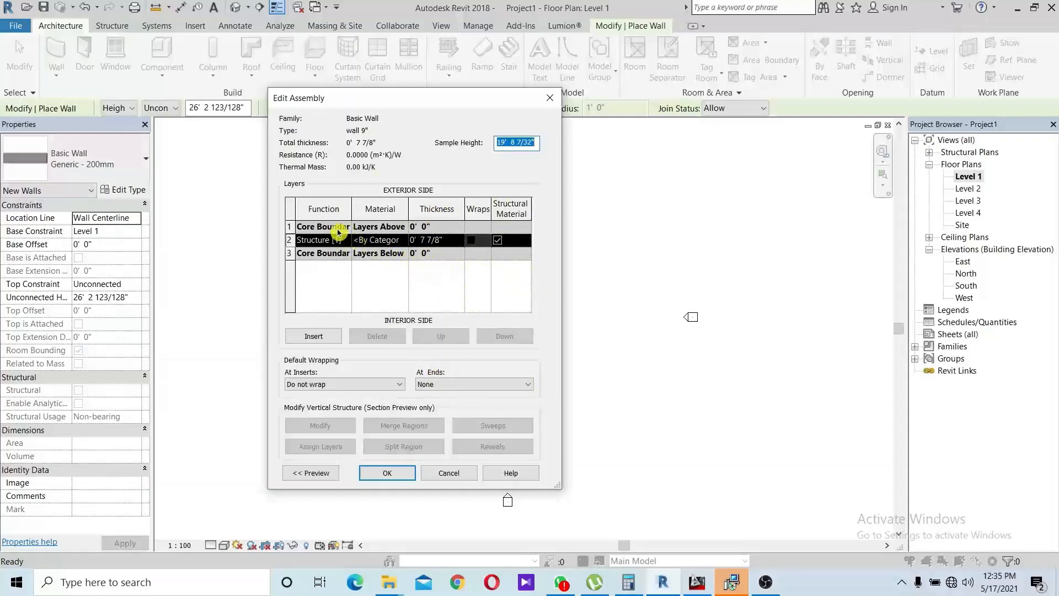
pyautogui.click(455, 240)
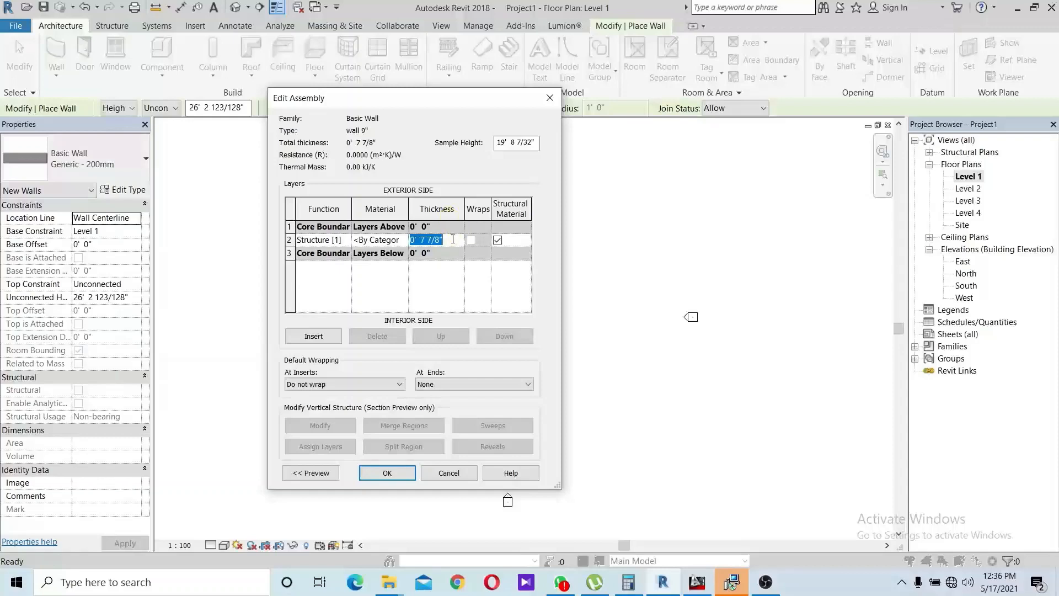
pyautogui.write('0 9')
pyautogui.click(453, 241)
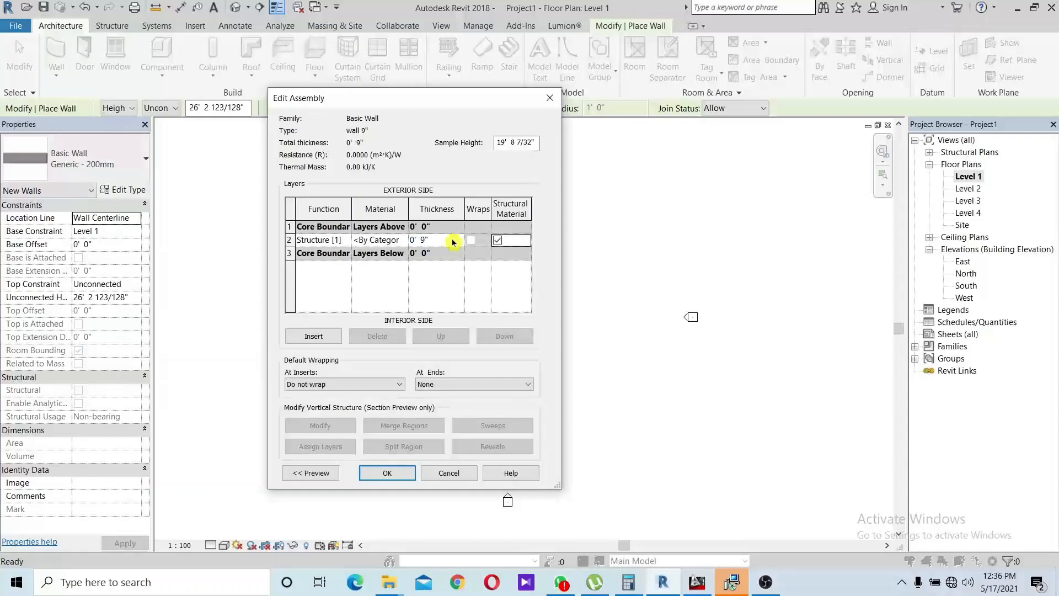
pyautogui.click(387, 473)
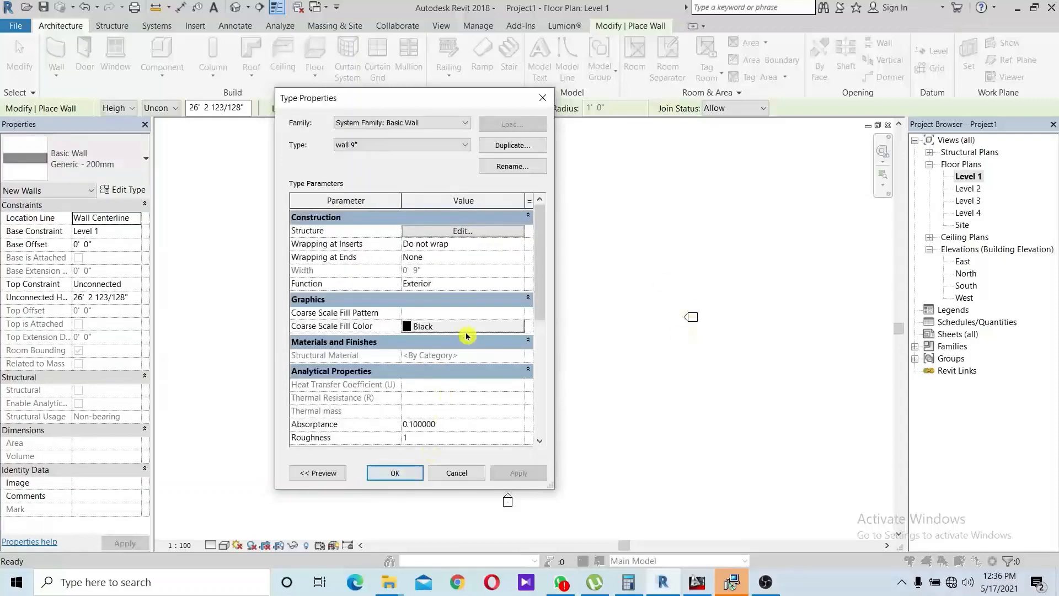
pyautogui.click(399, 473)
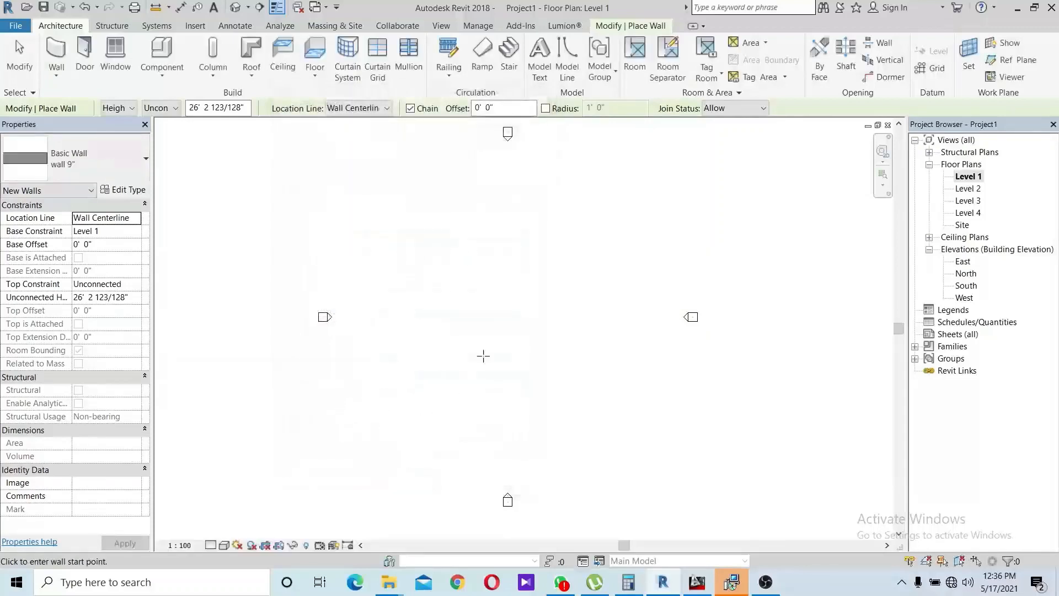
# Draw a closed rectangle of 9" walls between the elevation markers, about 44 ft wide and 27 ft deep
pyautogui.moveTo(492, 257); pyautogui.dragTo(444, 261, button='middle')
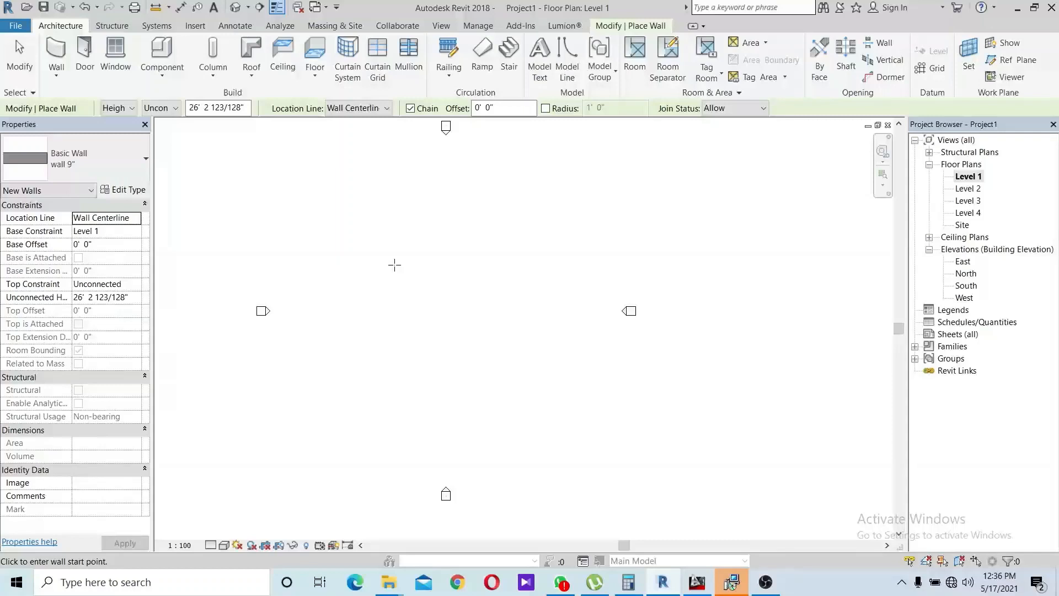
pyautogui.moveTo(415, 311); pyautogui.dragTo(438, 293, button='middle')
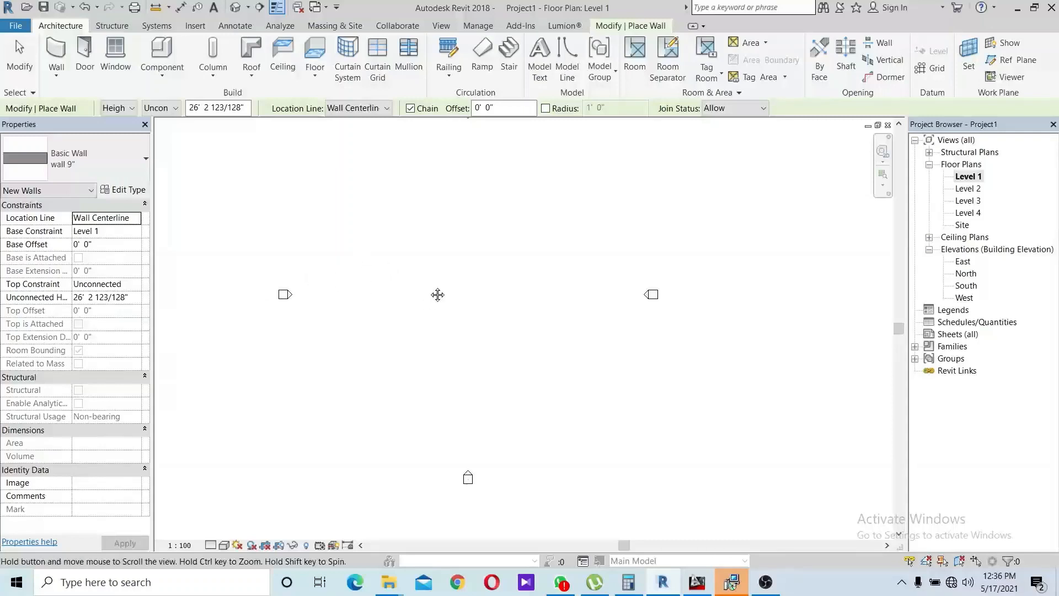
pyautogui.click(400, 244)
pyautogui.scroll(3, 436, 244)
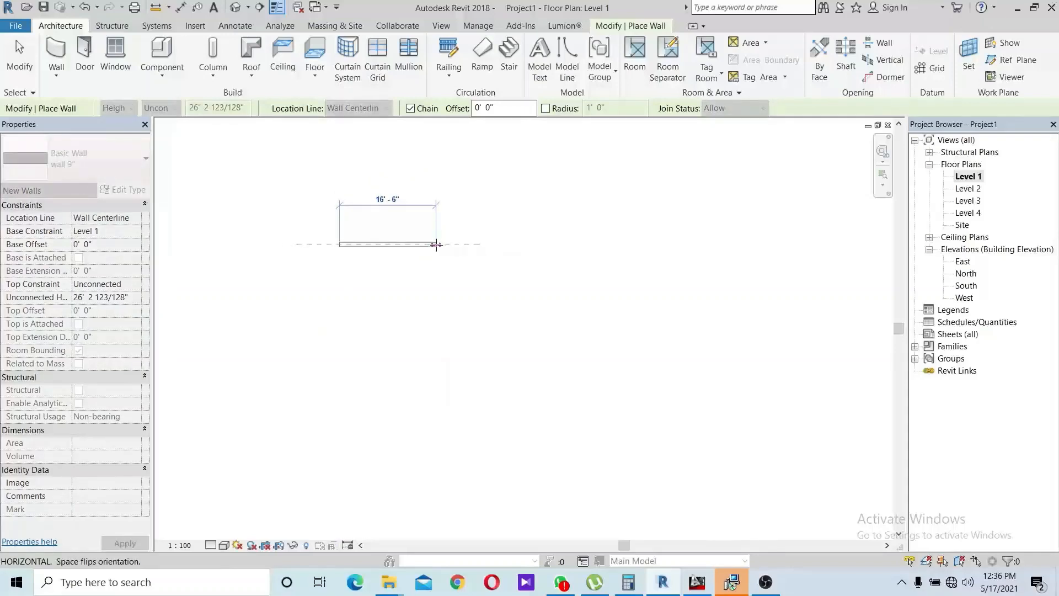
pyautogui.scroll(2, 524, 244)
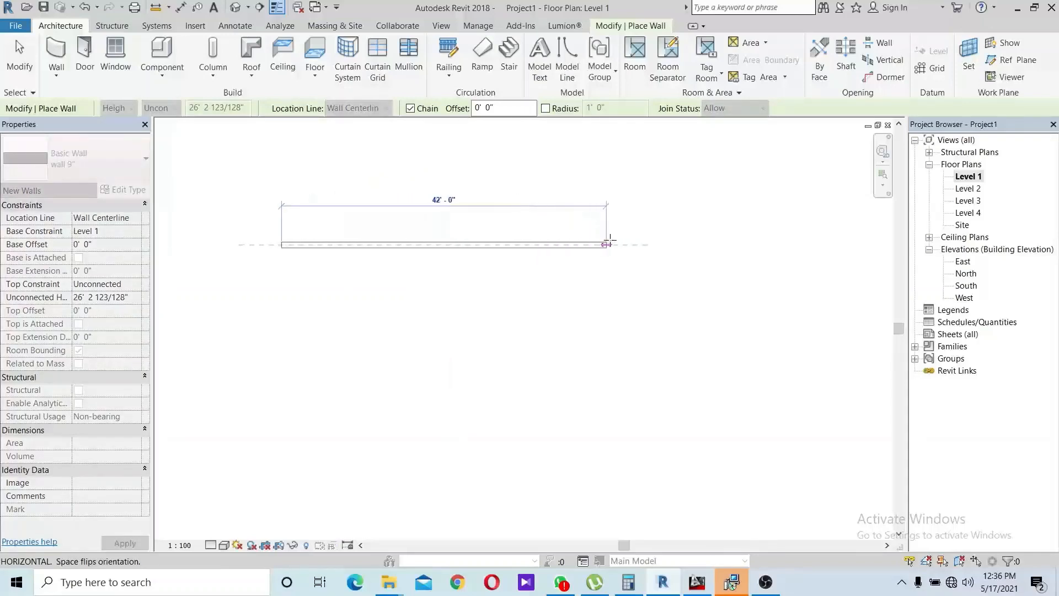
pyautogui.click(626, 244)
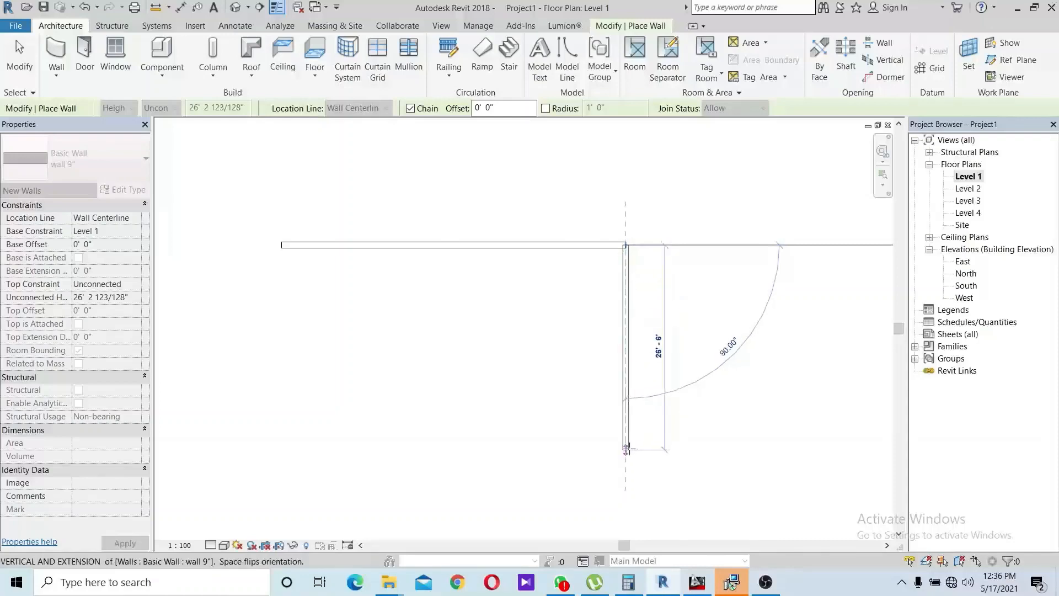
pyautogui.click(626, 453)
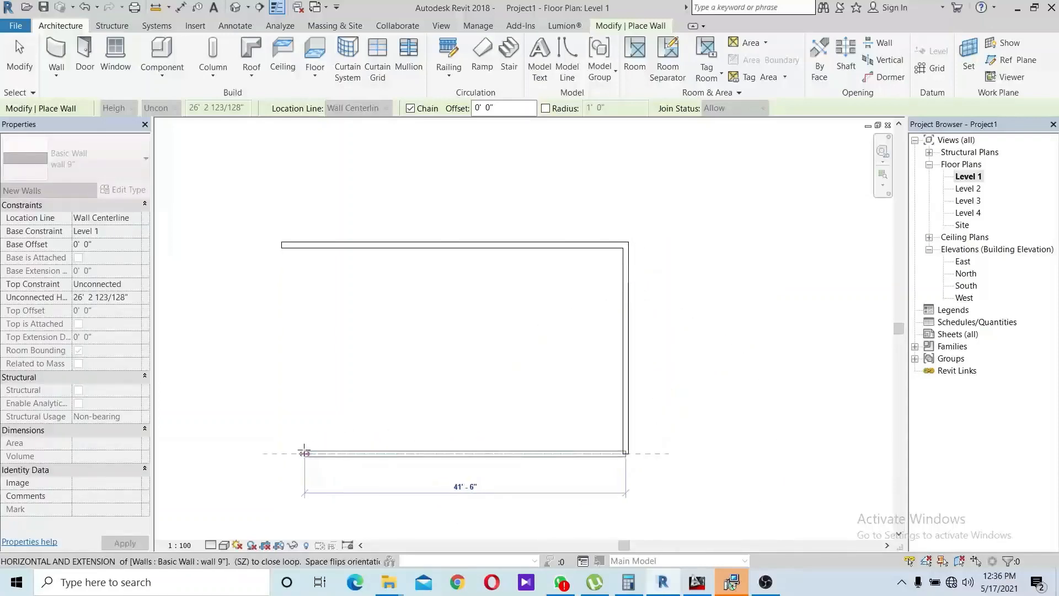
pyautogui.click(281, 453)
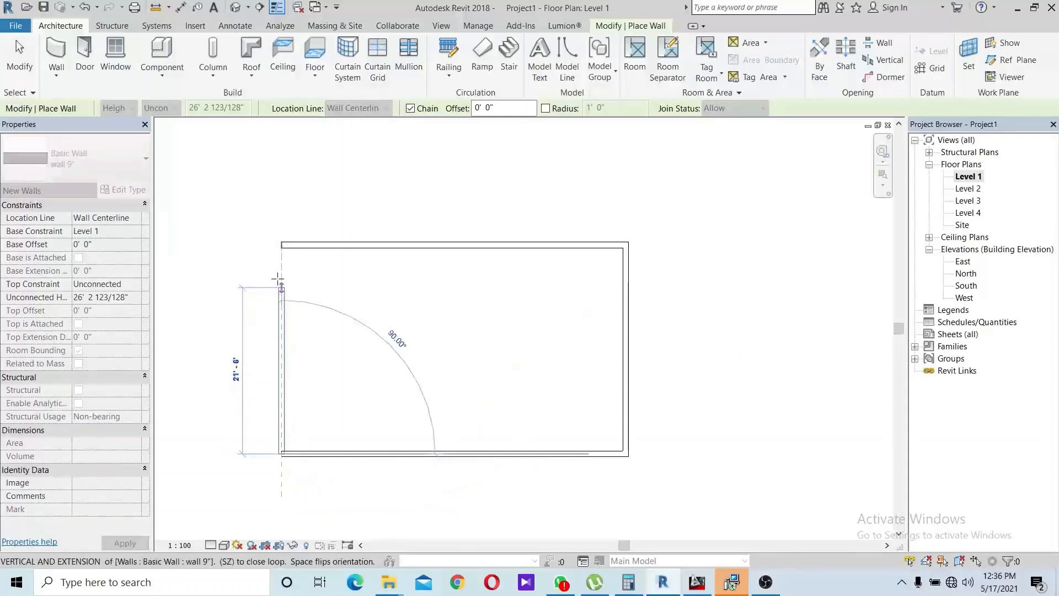
pyautogui.click(281, 245)
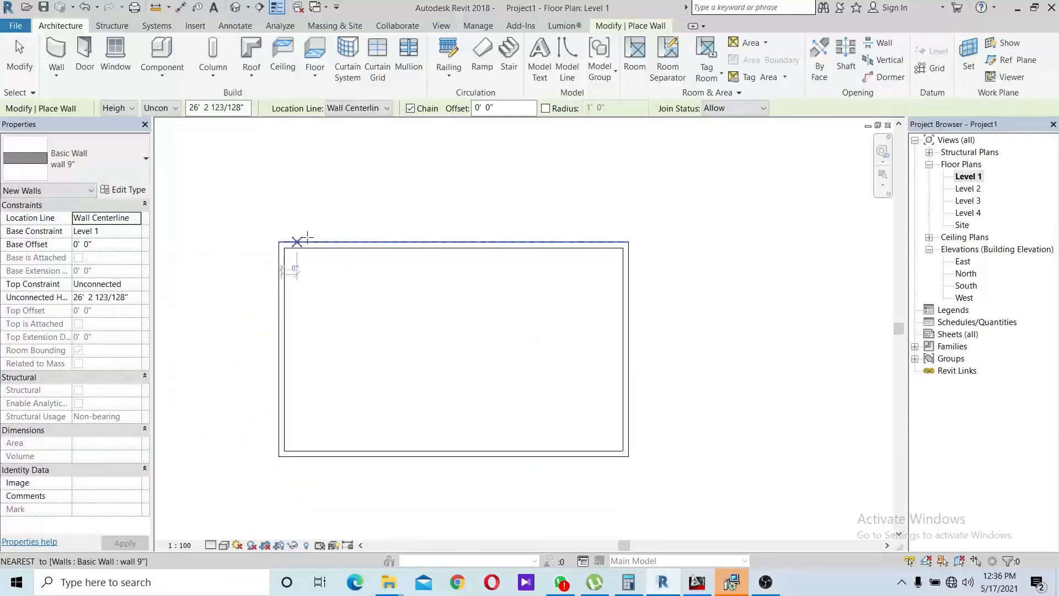
# Draw a separate horizontal wall about 28' 6" long above the rectangular room and end the wall chain
pyautogui.scroll(-2, 352, 243)
pyautogui.moveTo(484, 351)
pyautogui.mouseDown(button='middle')
pyautogui.moveTo(455, 375)
pyautogui.moveTo(454, 393)
pyautogui.moveTo(490, 373)
pyautogui.moveTo(494, 407)
pyautogui.mouseUp(button='middle')
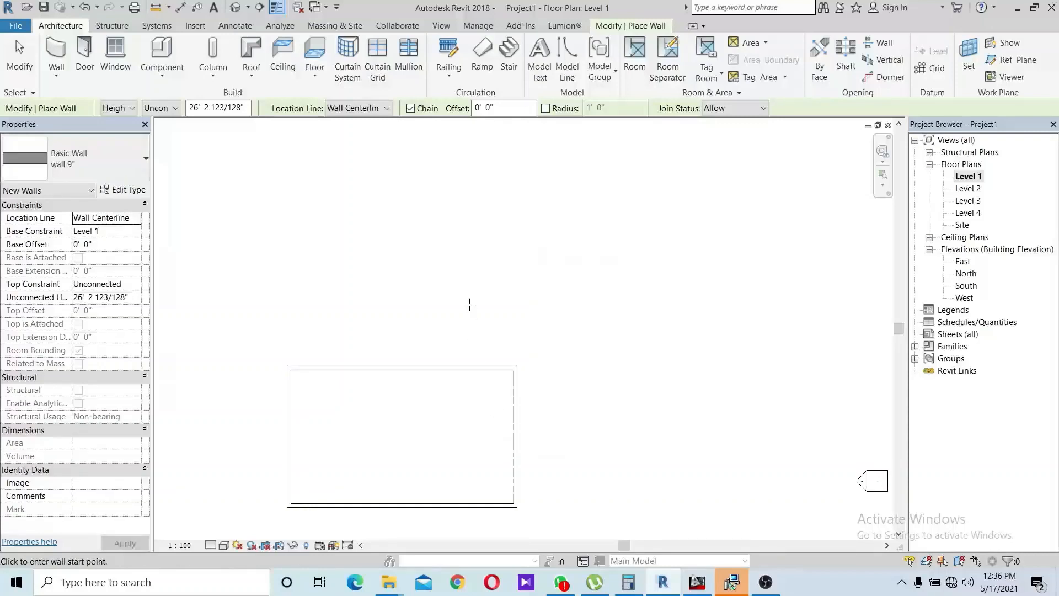
pyautogui.click(469, 223)
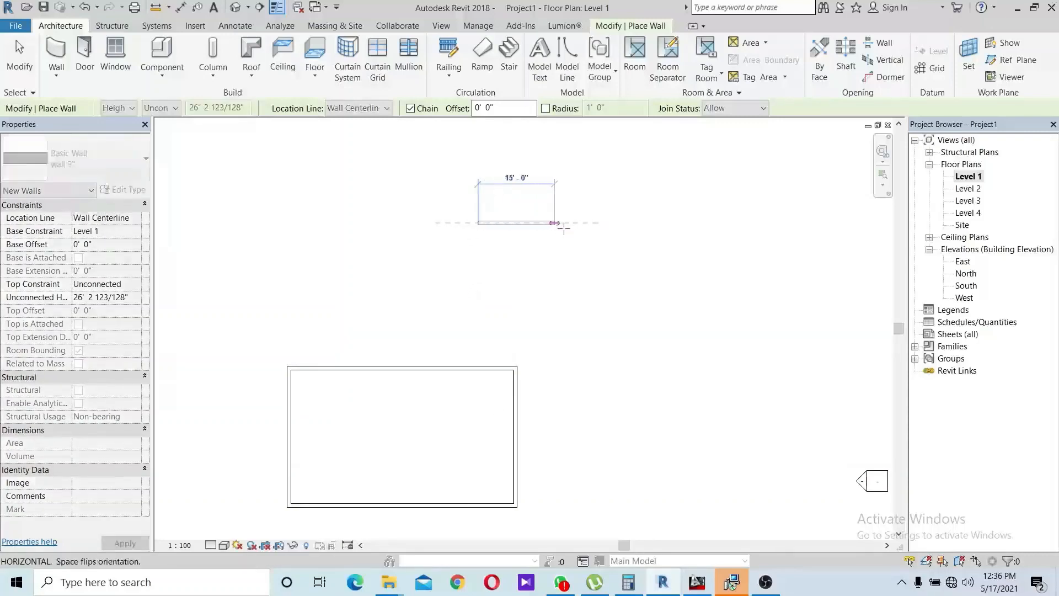
pyautogui.scroll(2, 602, 220)
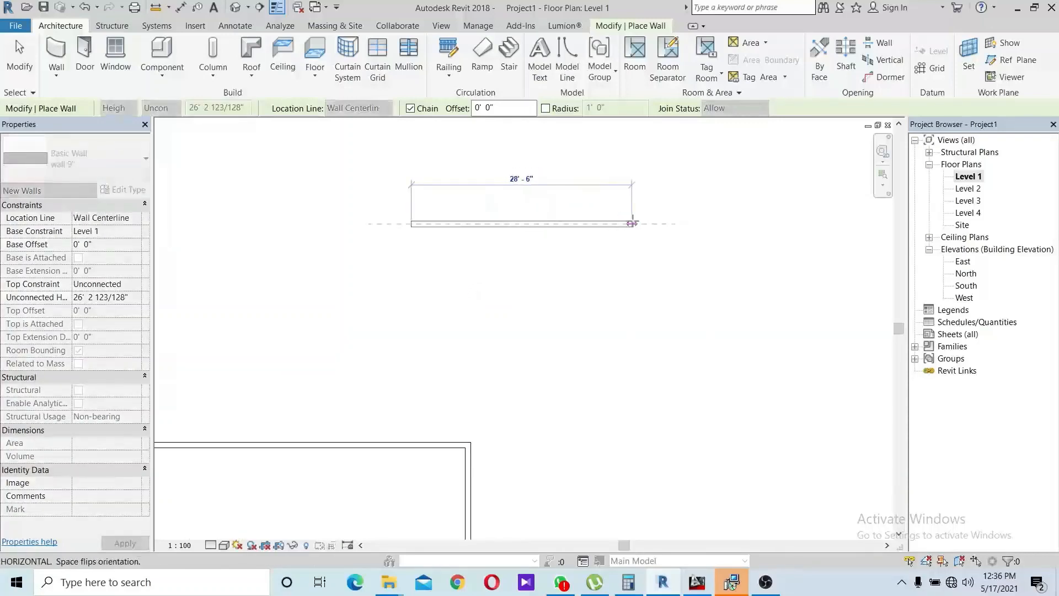
pyautogui.click(631, 223)
pyautogui.press('Escape')
pyautogui.scroll(2, 633, 223)
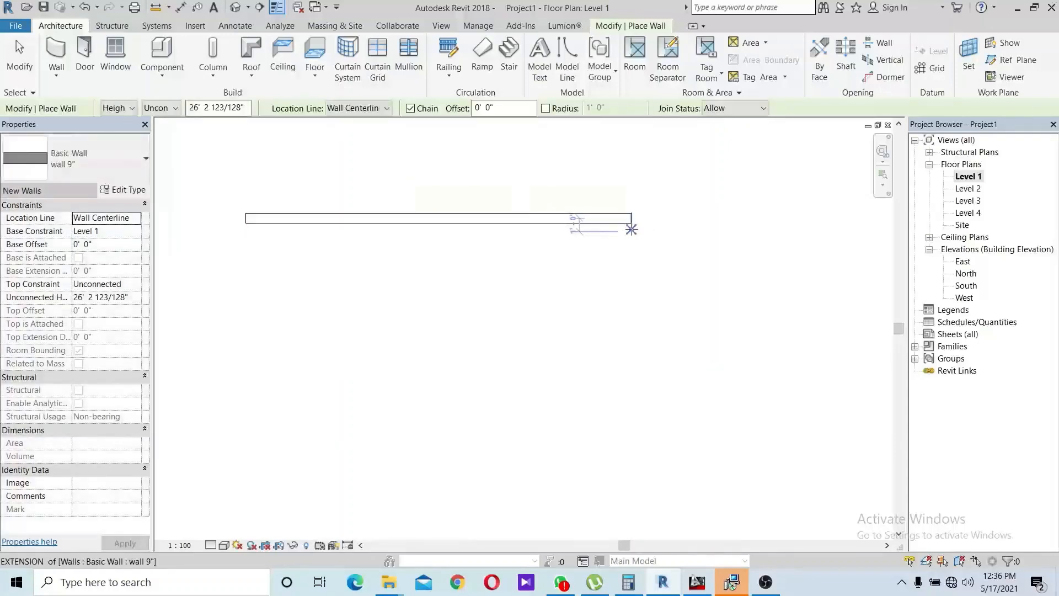
pyautogui.press('Escape')
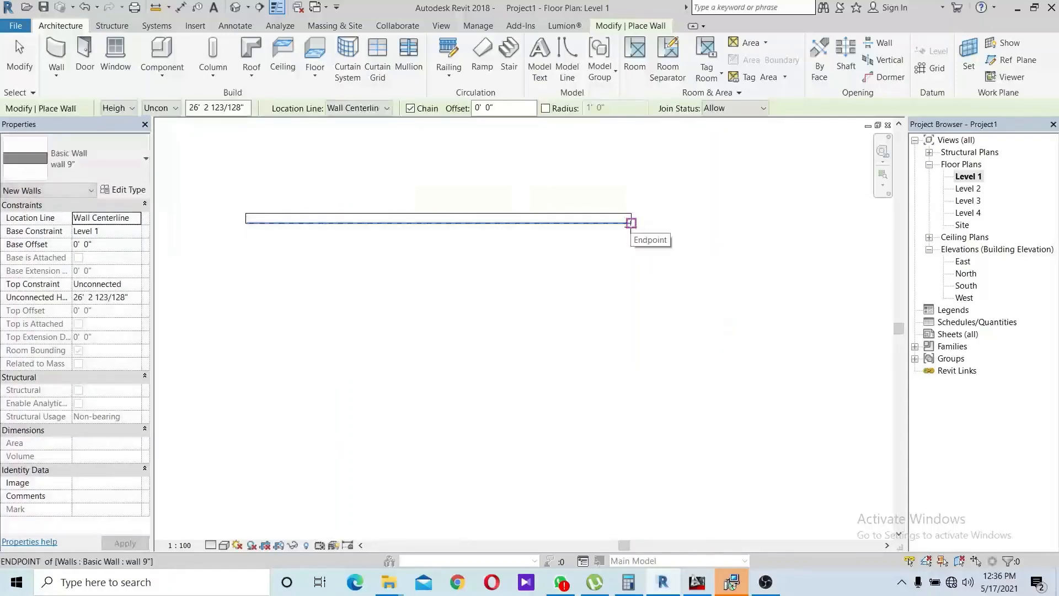
pyautogui.click(631, 223)
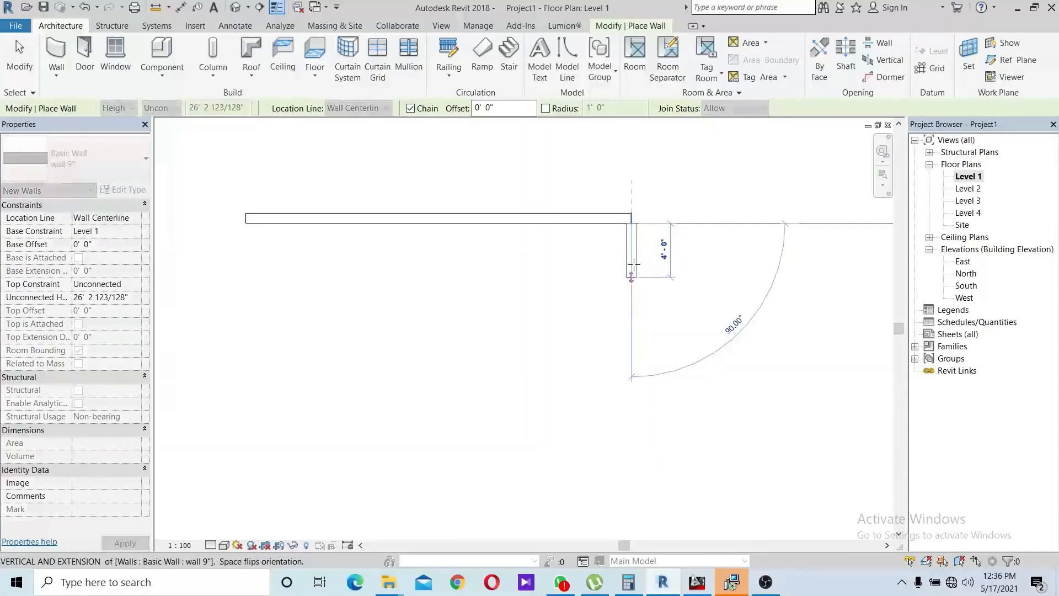
pyautogui.scroll(2, 629, 226)
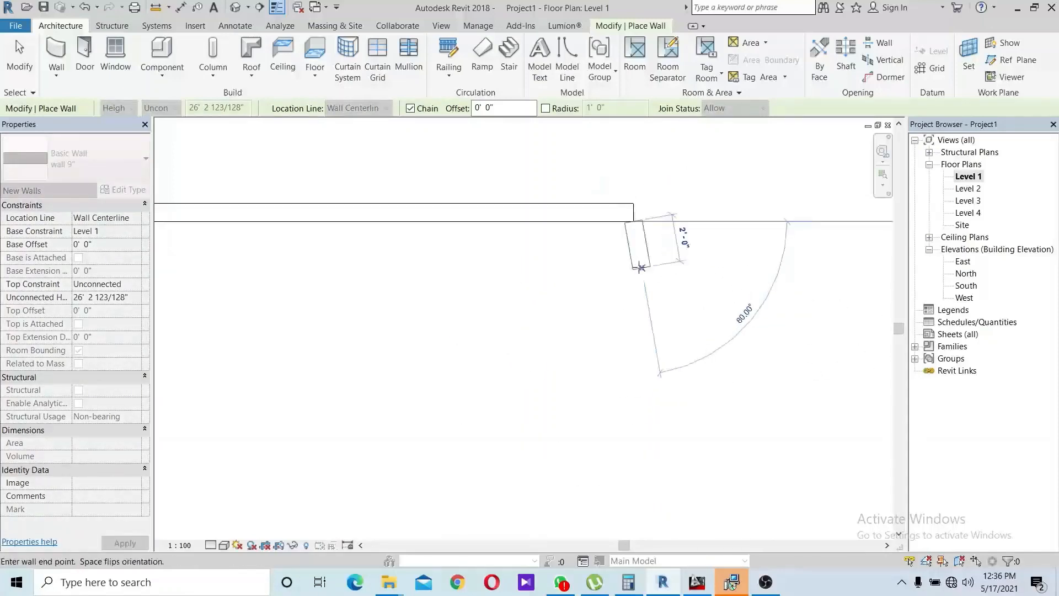
pyautogui.scroll(-2, 634, 270)
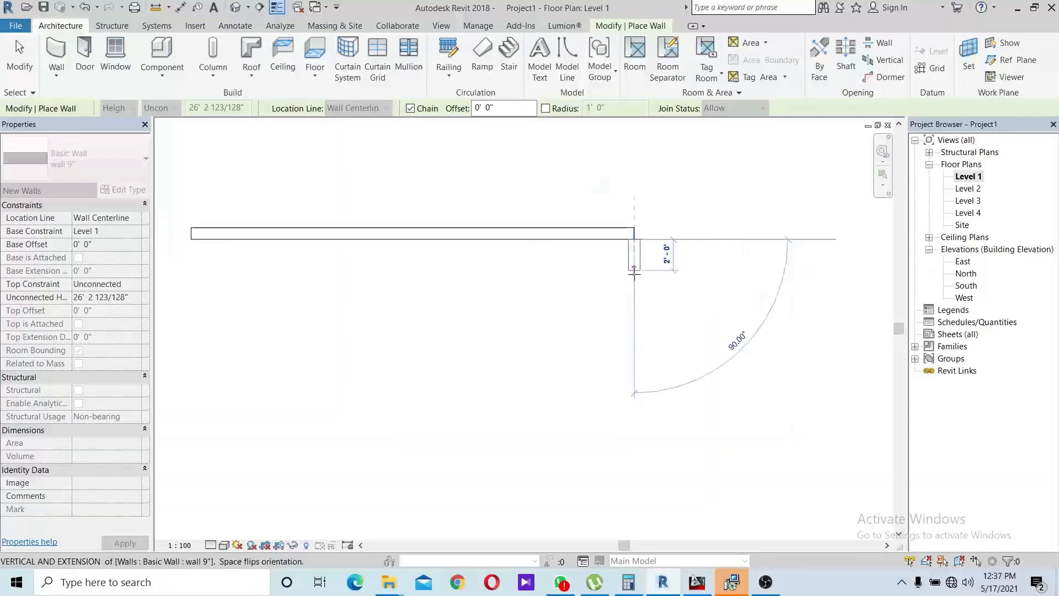
pyautogui.press('Escape')
pyautogui.press('Escape')
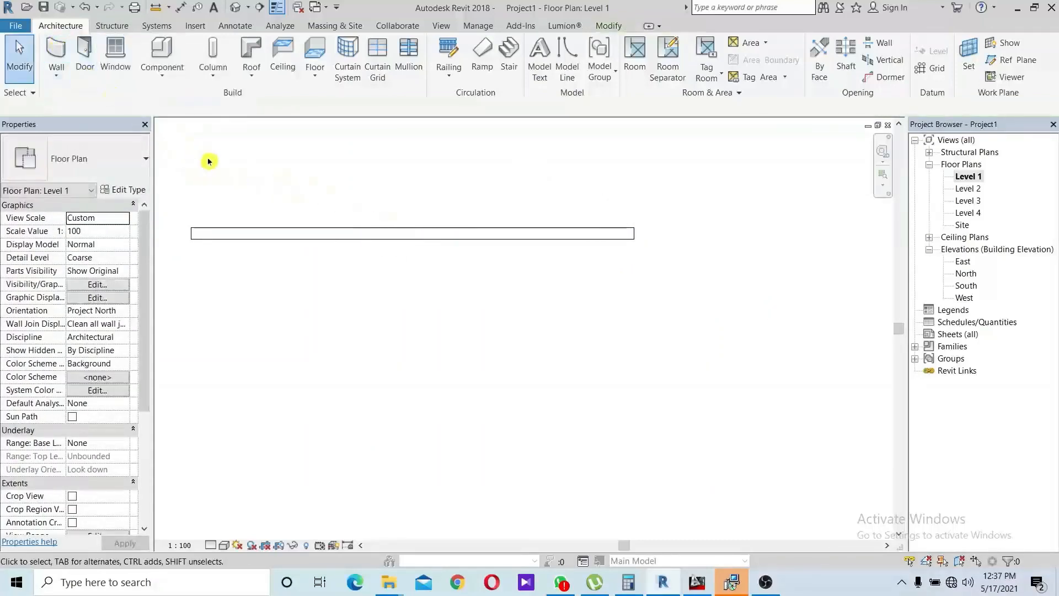
# Restart the Wall tool and set the location line for new walls to Core Face: Interior
pyautogui.click(56, 51)
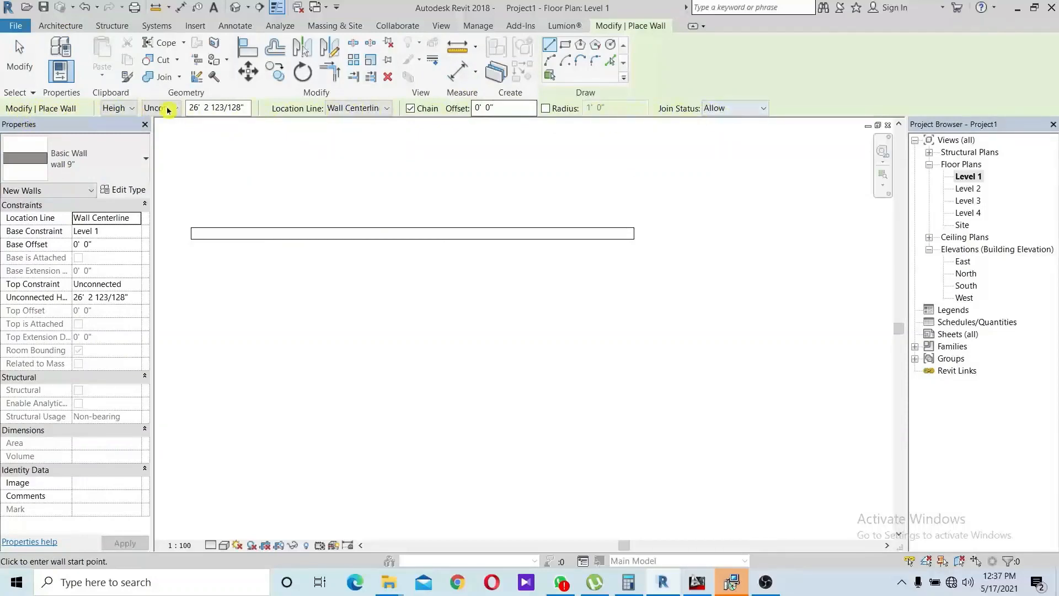
pyautogui.click(335, 110)
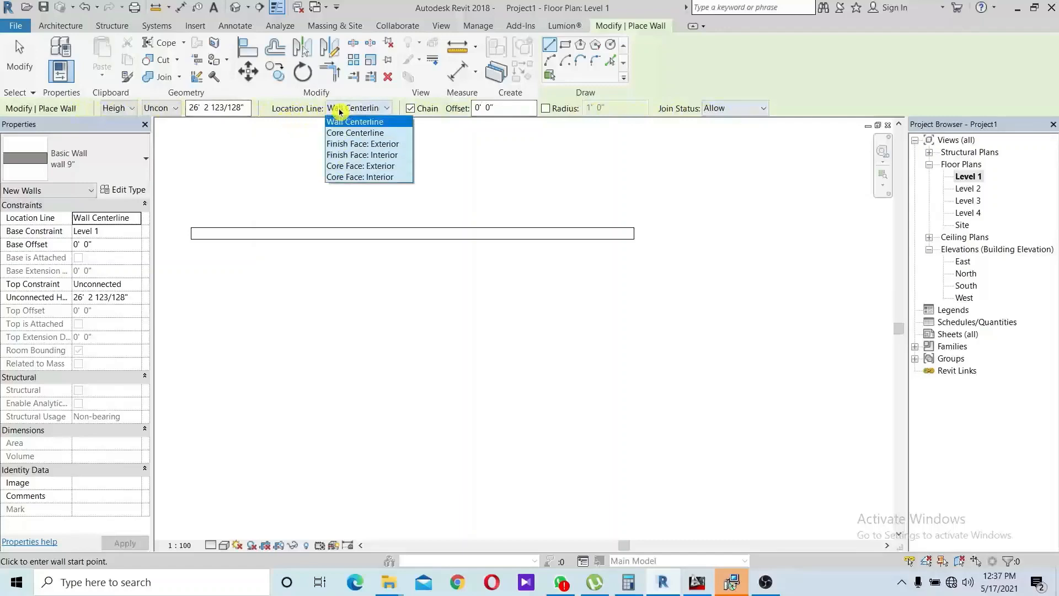
pyautogui.click(389, 177)
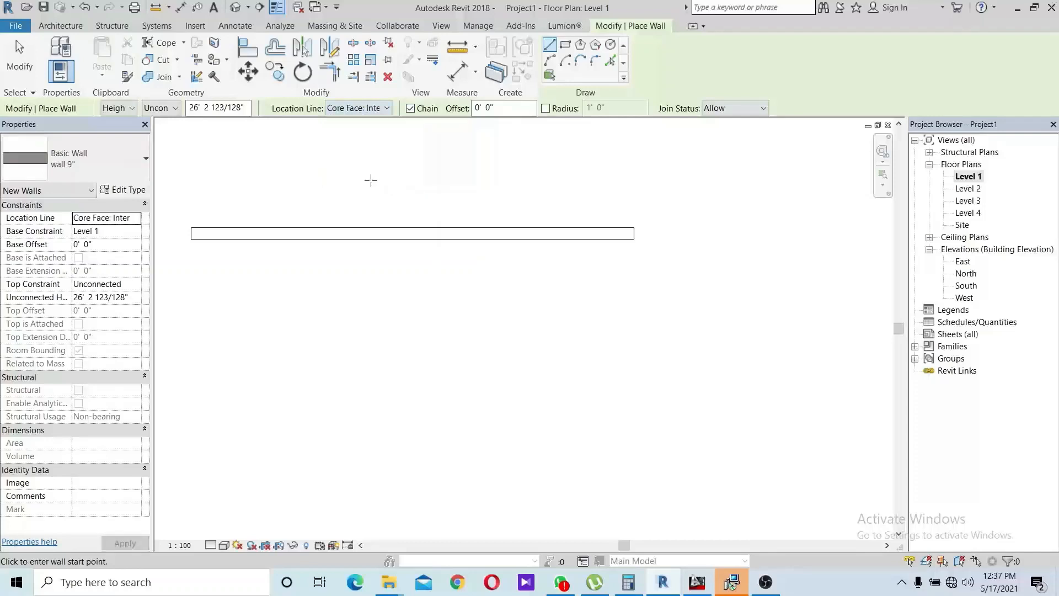
# Draw three 9" walls from the end of the separate horizontal wall to close a room about 28' 6" by 15' 6"
pyautogui.click(635, 239)
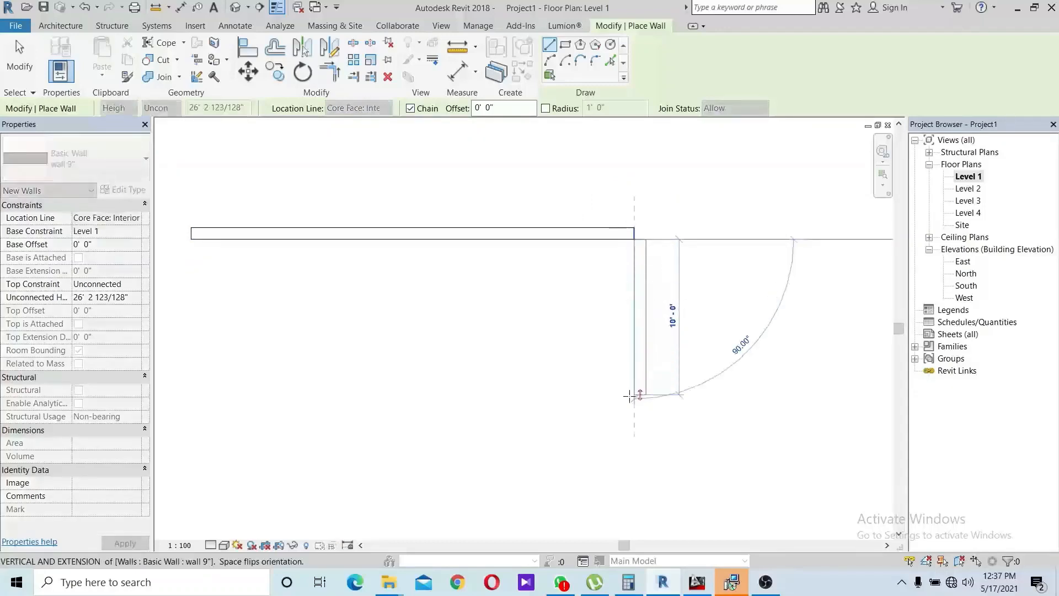
pyautogui.scroll(-2, 640, 358)
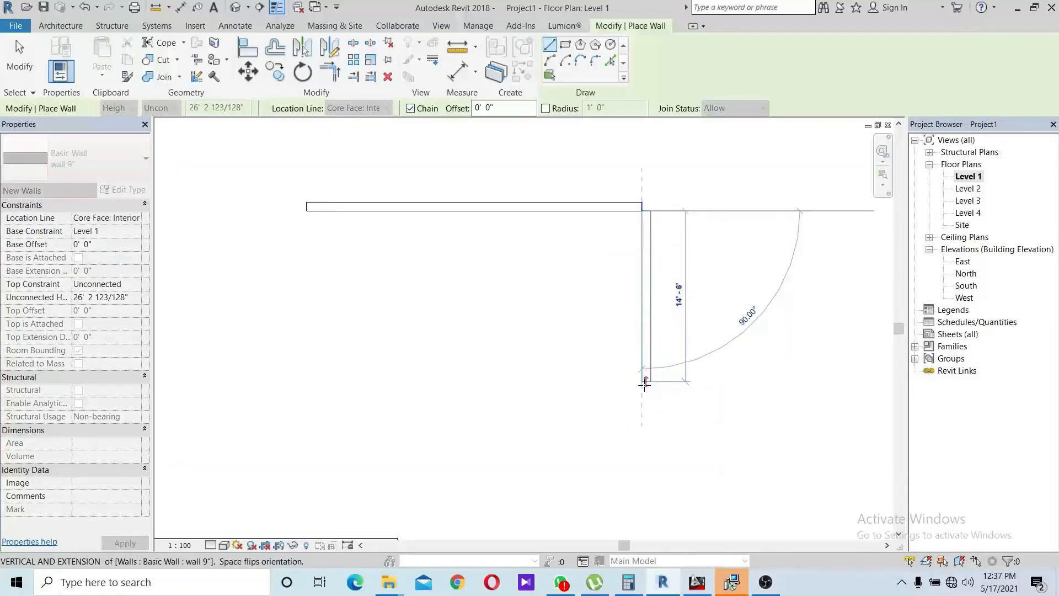
pyautogui.click(645, 393)
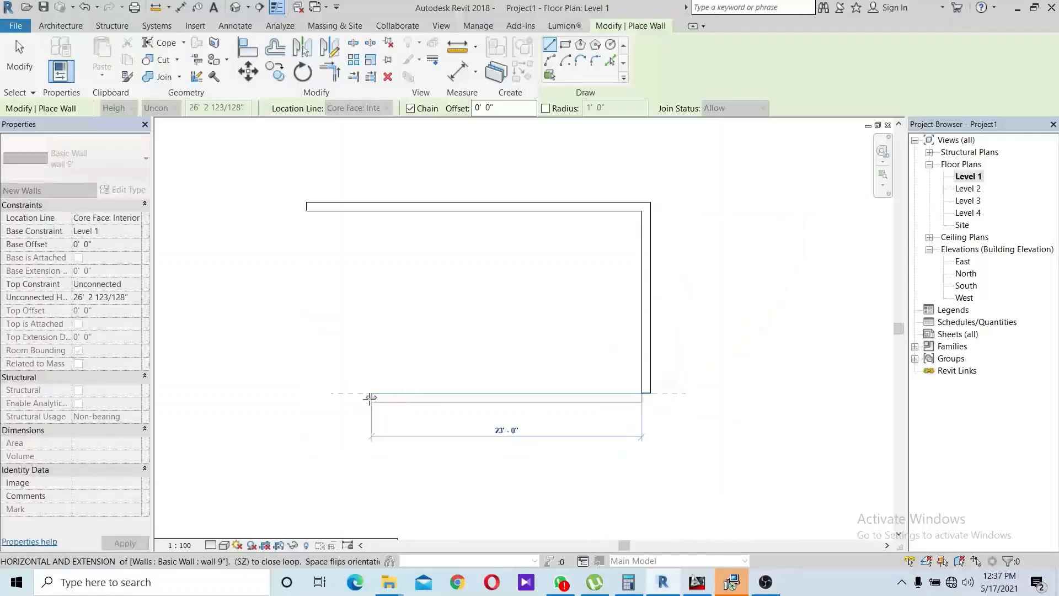
pyautogui.click(307, 395)
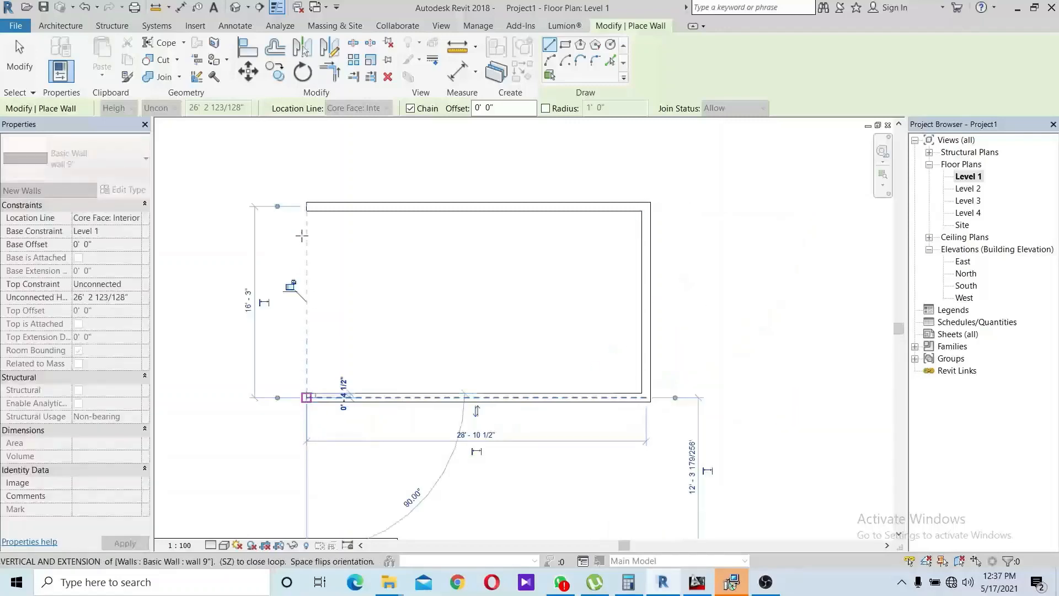
pyautogui.click(308, 207)
pyautogui.press('Escape')
pyautogui.press('Escape')
# Draw another closed rectangle of 9" walls, 15' wide and 10' deep, in the empty area beside the existing rooms
pyautogui.moveTo(510, 291); pyautogui.dragTo(303, 247, button='middle')
pyautogui.scroll(-1, 309, 248)
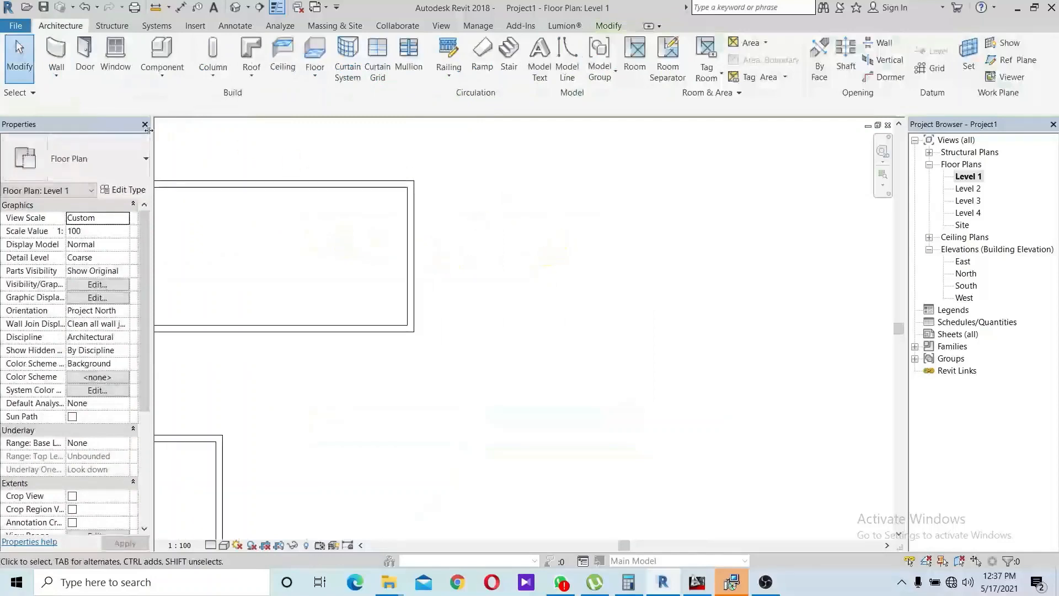
pyautogui.click(56, 52)
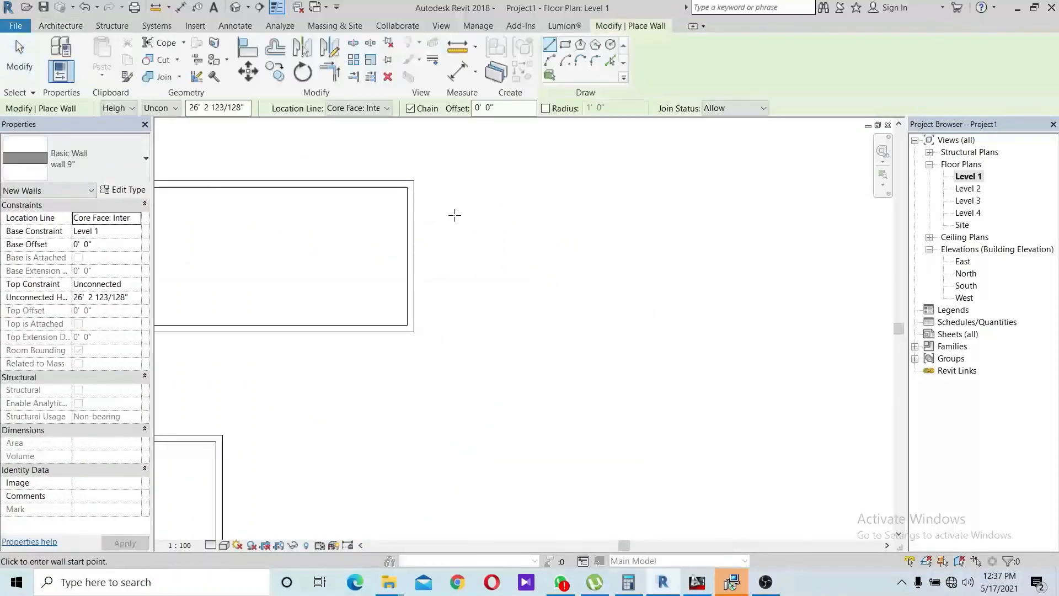
pyautogui.click(612, 270)
pyautogui.moveTo(693, 279); pyautogui.dragTo(613, 278, button='middle')
pyautogui.scroll(1, 613, 277)
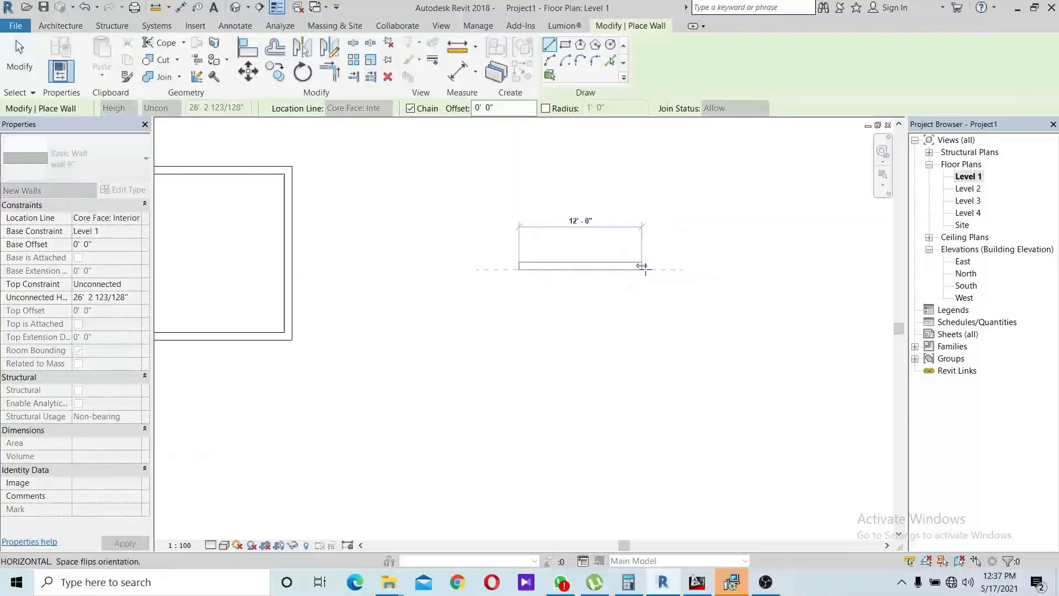
pyautogui.click(673, 270)
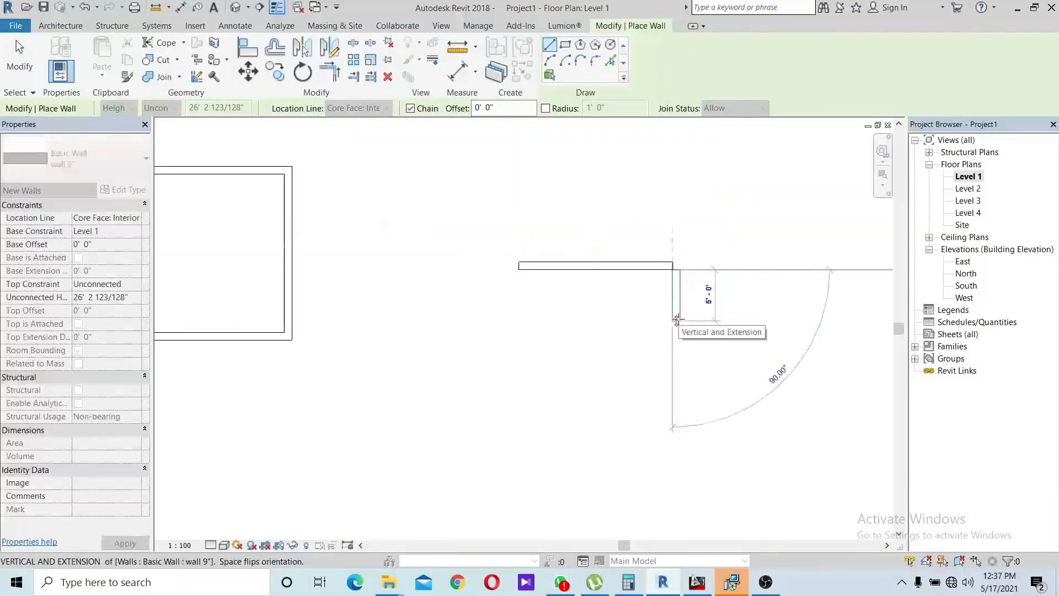
pyautogui.click(672, 372)
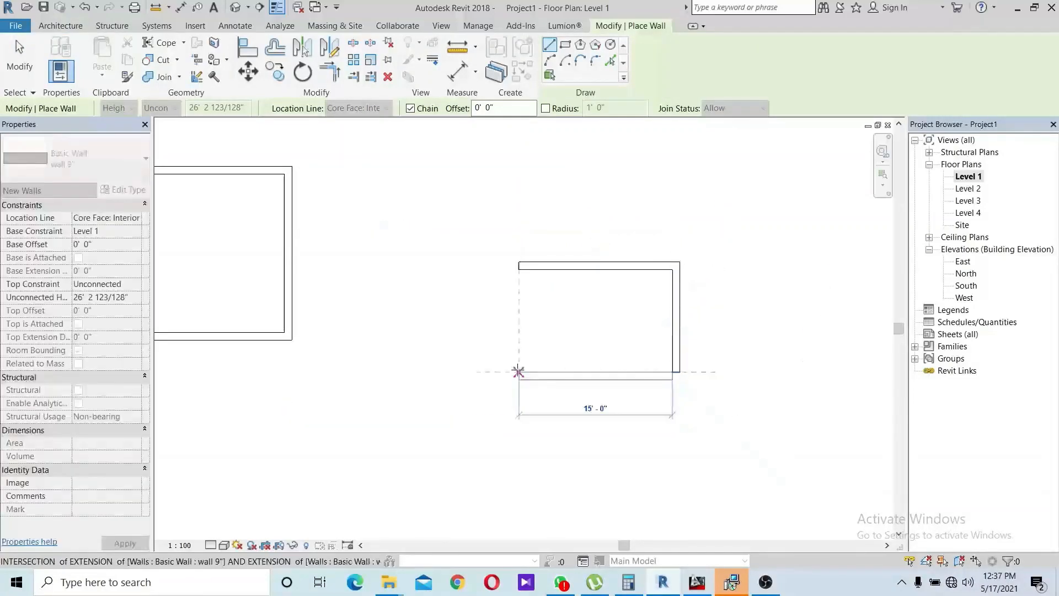
pyautogui.click(518, 371)
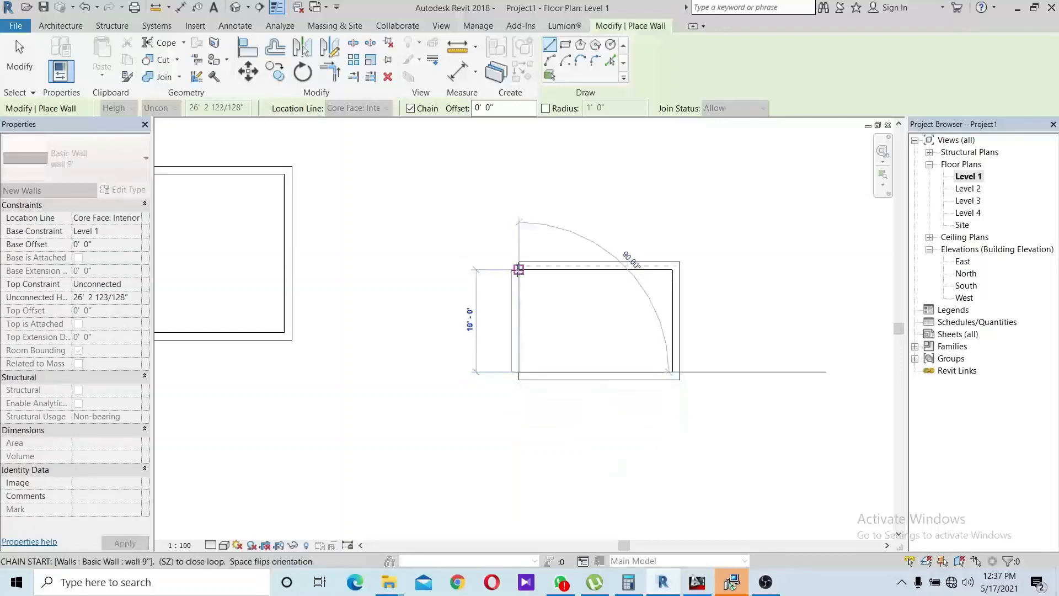
pyautogui.click(518, 270)
pyautogui.scroll(-2, 519, 270)
pyautogui.moveTo(529, 280); pyautogui.dragTo(573, 290, button='middle')
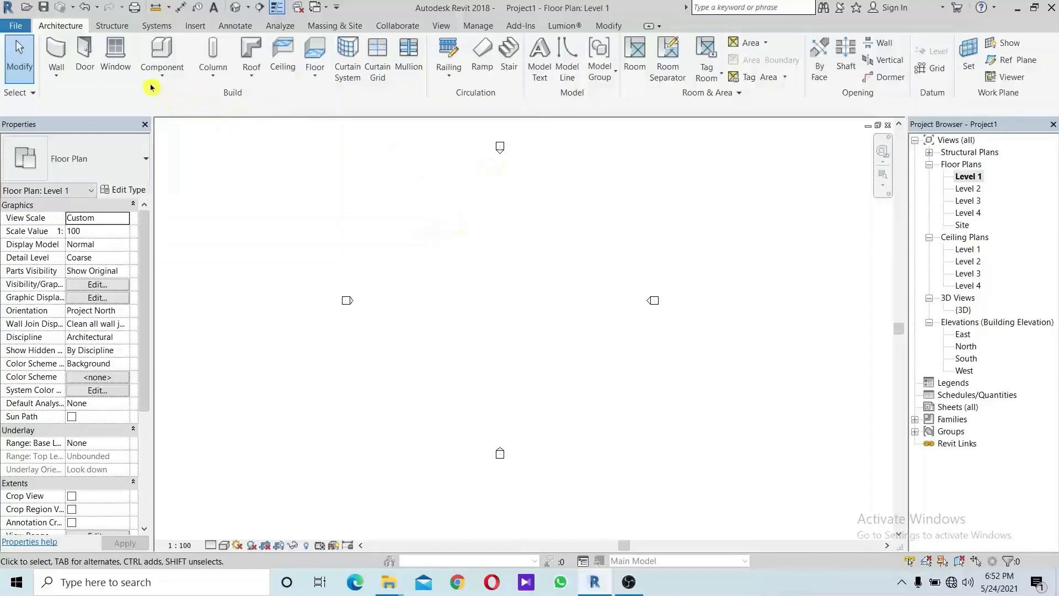
# Start a new wall and choose the basic wall type wall 4.5"
pyautogui.click(57, 52)
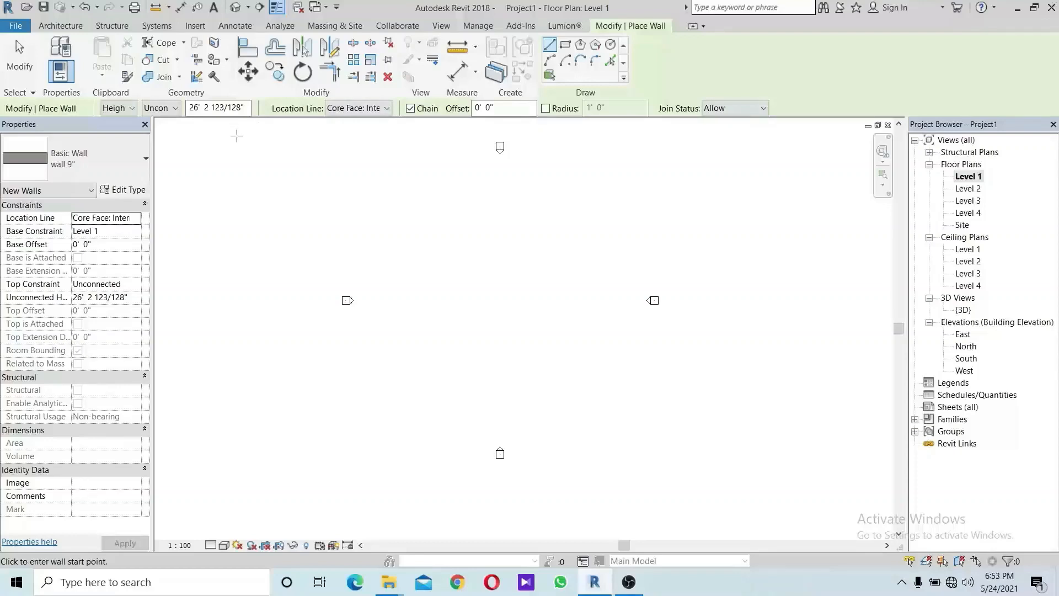
pyautogui.click(61, 25)
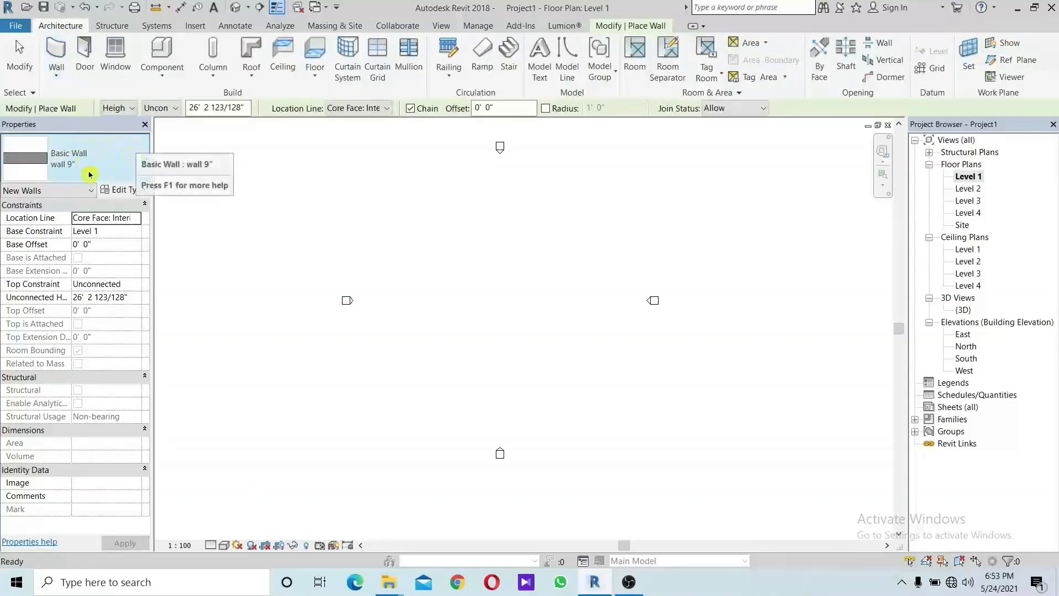
pyautogui.click(117, 163)
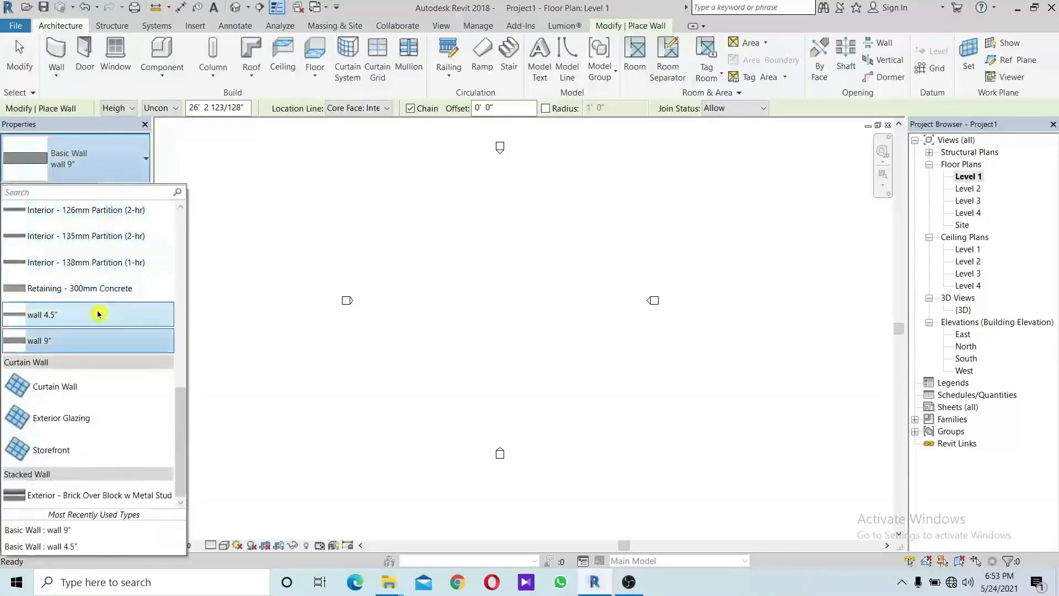
pyautogui.click(98, 314)
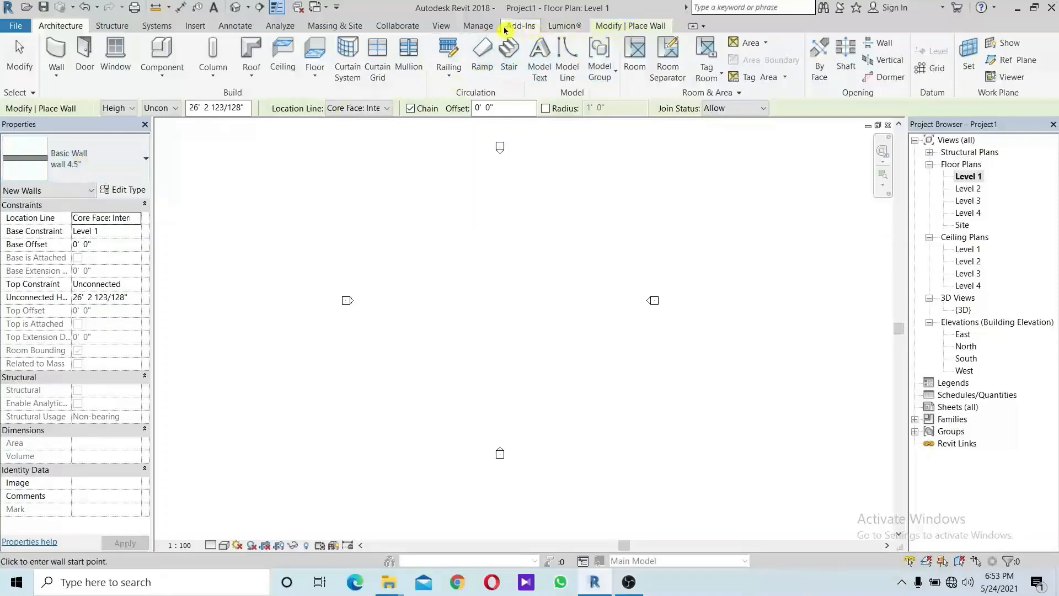
# Draw a center-ends arc wall between the elevation markers with a radius of about 32' and a sweep of about 115°
pyautogui.click(618, 27)
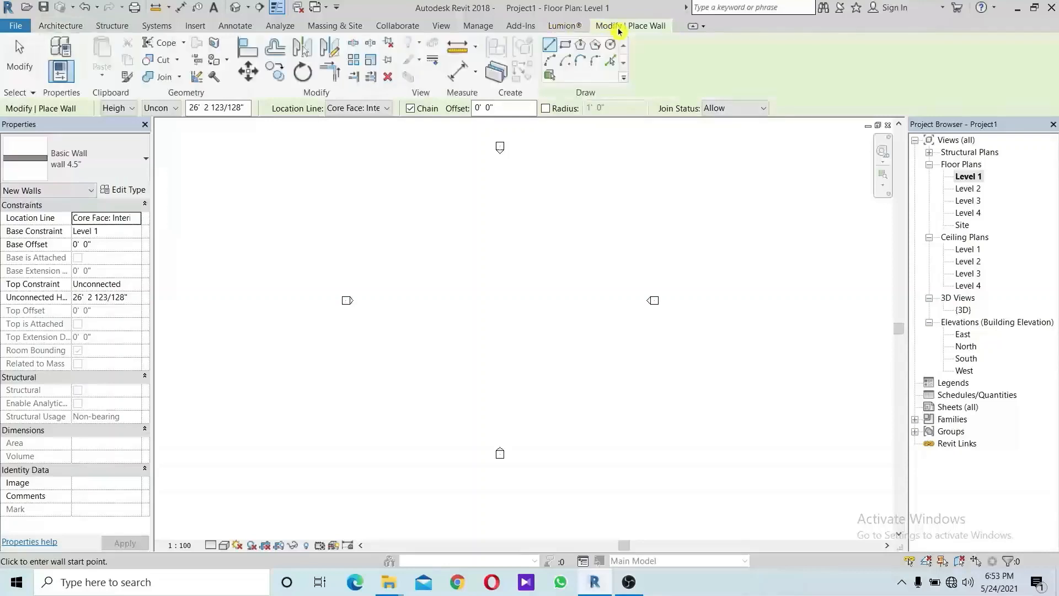
pyautogui.click(570, 65)
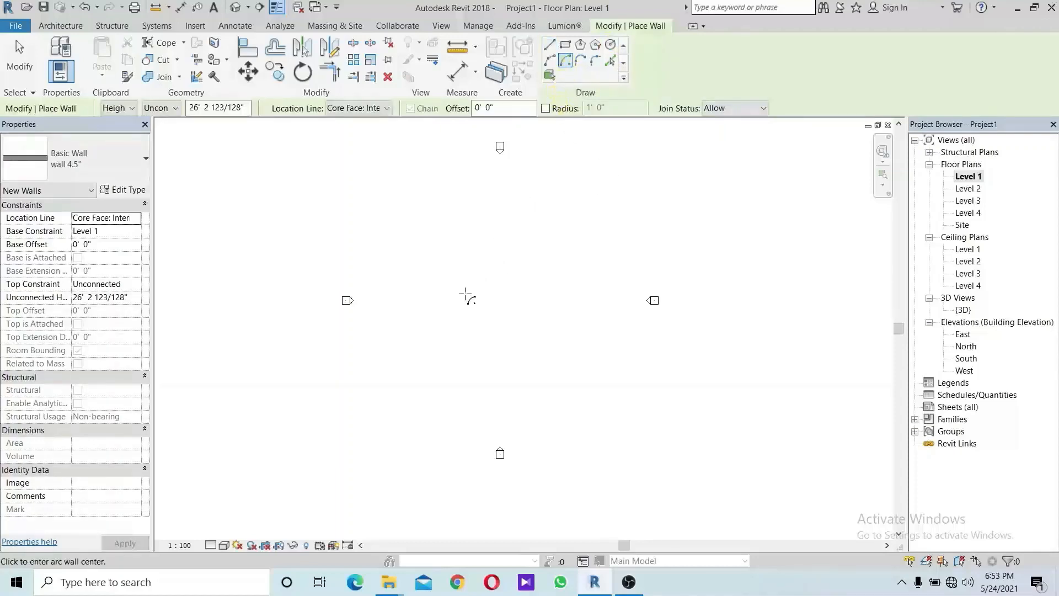
pyautogui.click(490, 296)
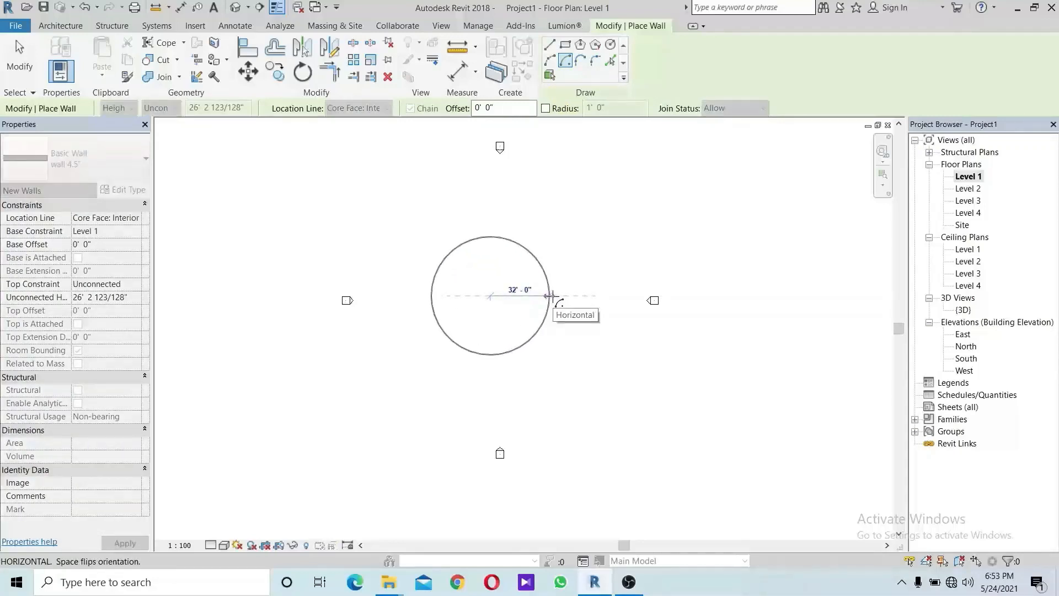
pyautogui.click(550, 297)
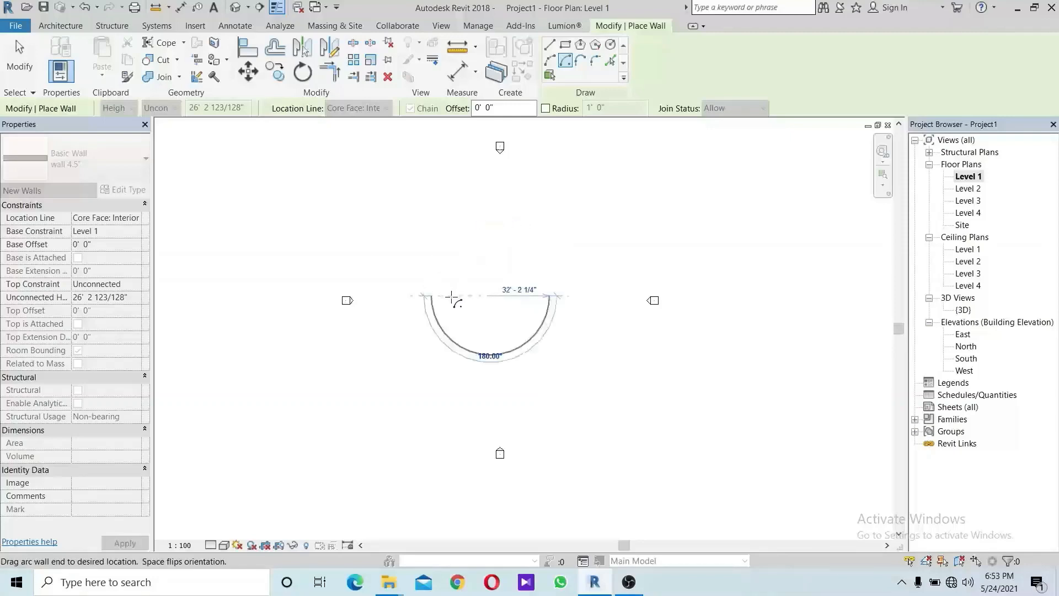
pyautogui.click(453, 331)
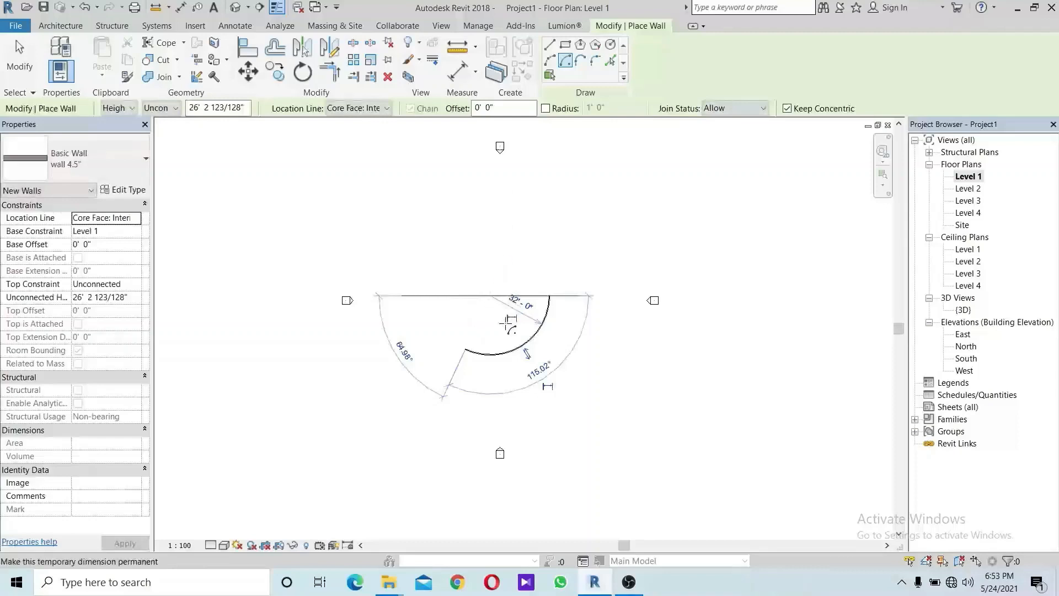
pyautogui.scroll(3, 496, 320)
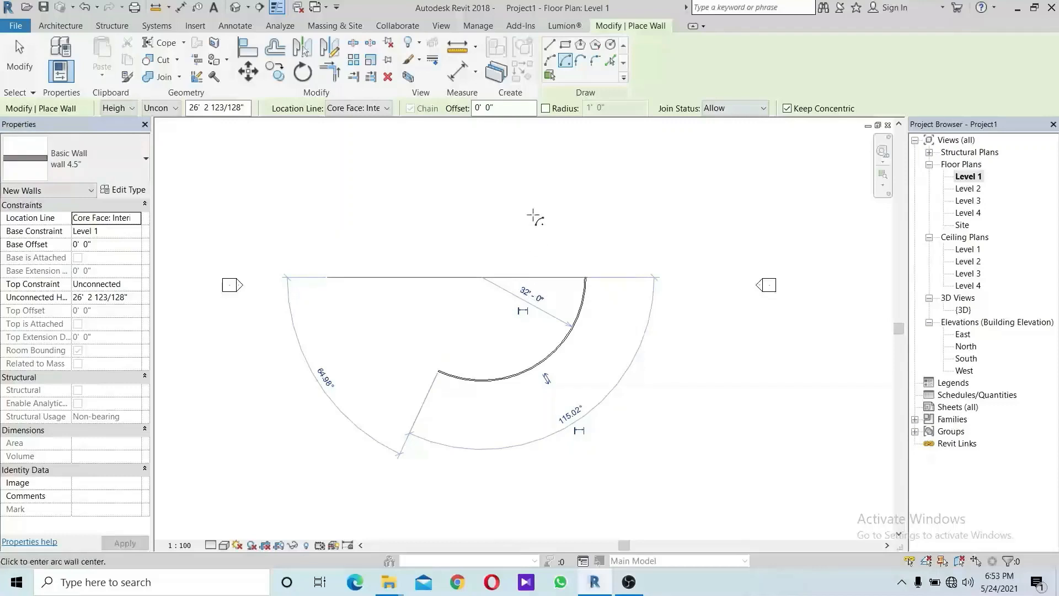
pyautogui.press('Escape')
pyautogui.press('Escape')
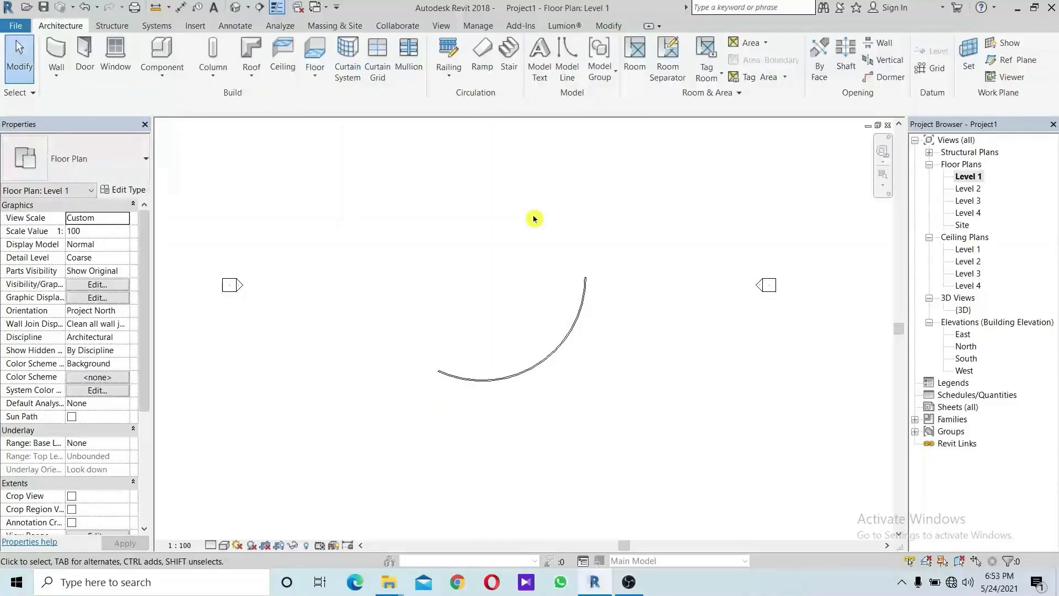
# In the East elevation, set the arc wall's top constraint to Up to level: Level 2
pyautogui.click(580, 312)
pyautogui.scroll(3, 596, 317)
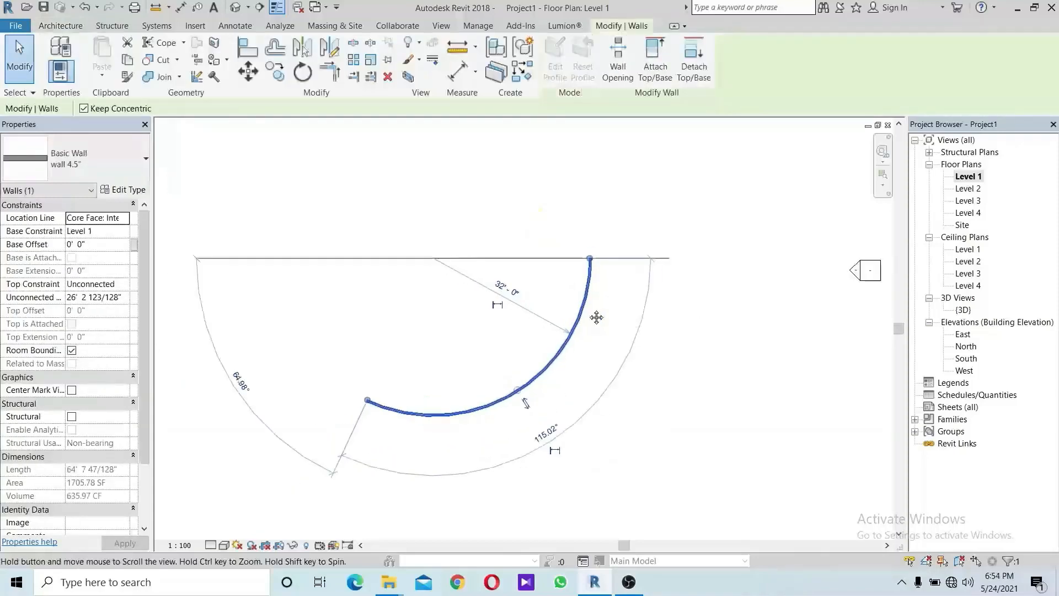
pyautogui.moveTo(597, 318); pyautogui.dragTo(584, 255, button='middle')
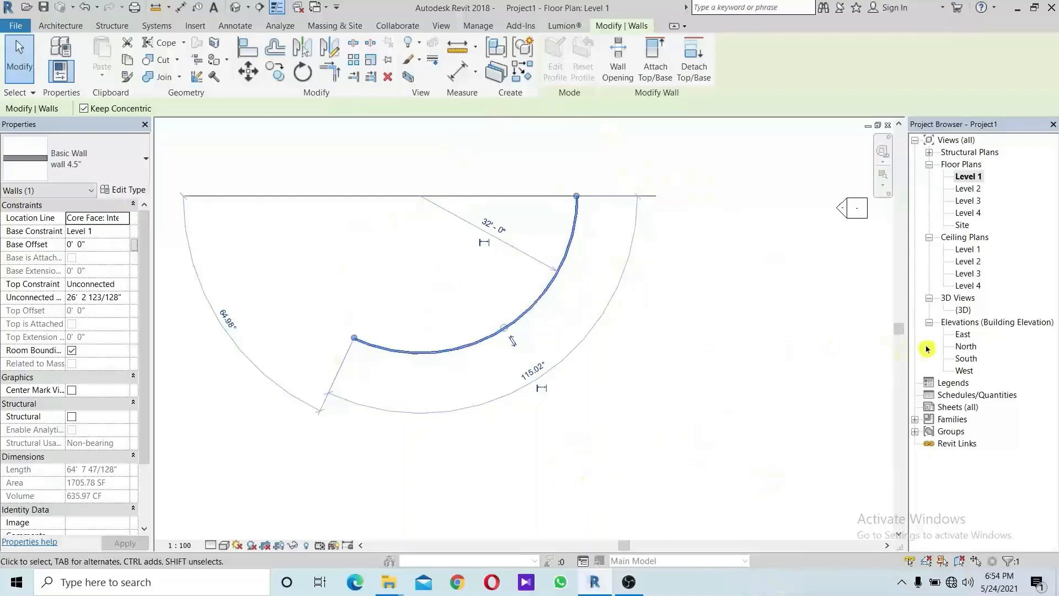
pyautogui.doubleClick(962, 335)
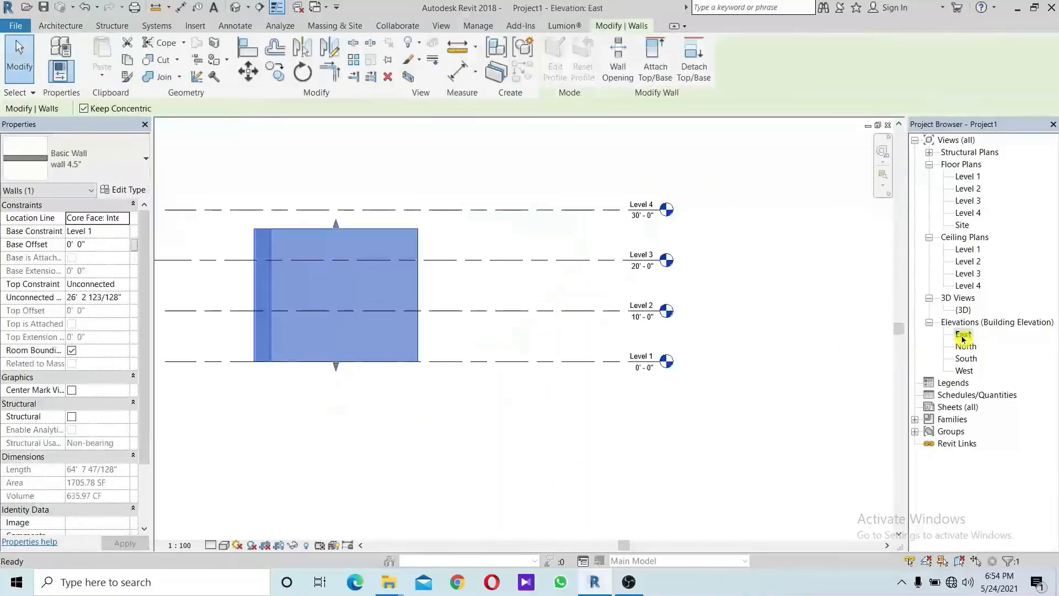
pyautogui.moveTo(381, 384); pyautogui.dragTo(437, 354, button='middle')
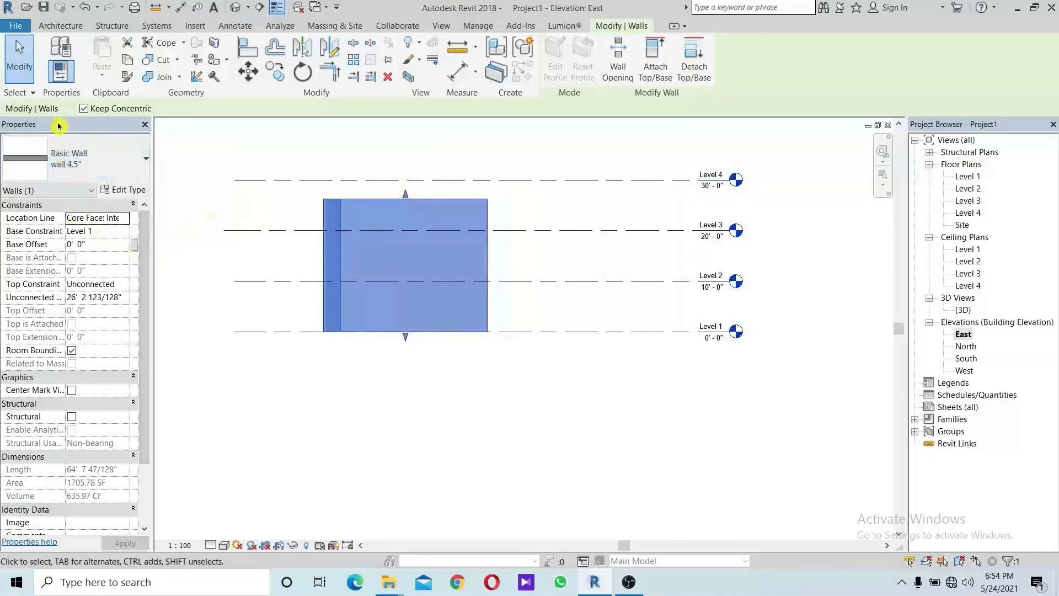
pyautogui.click(124, 284)
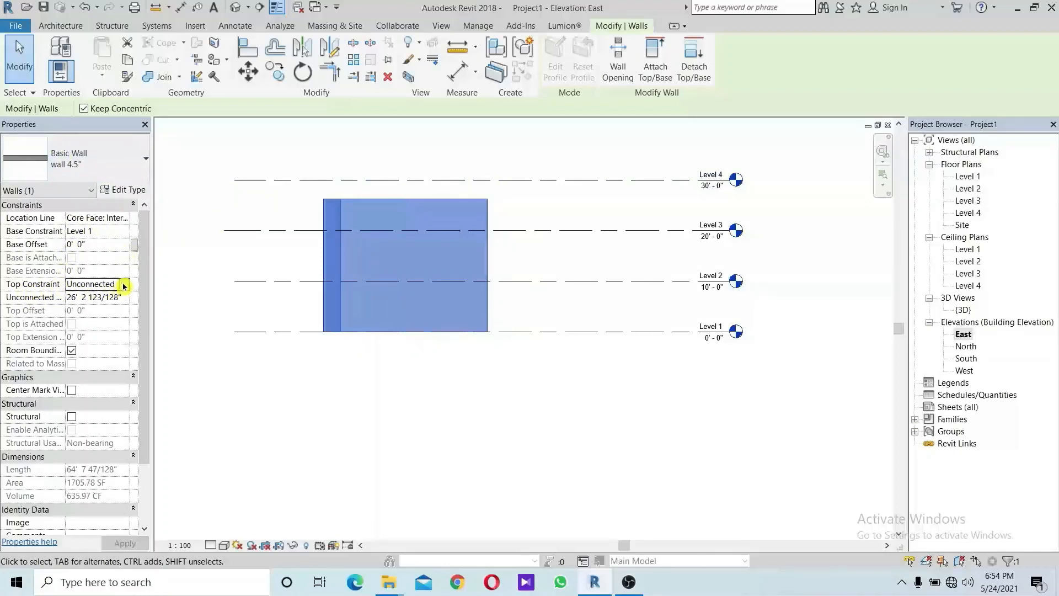
pyautogui.click(124, 284)
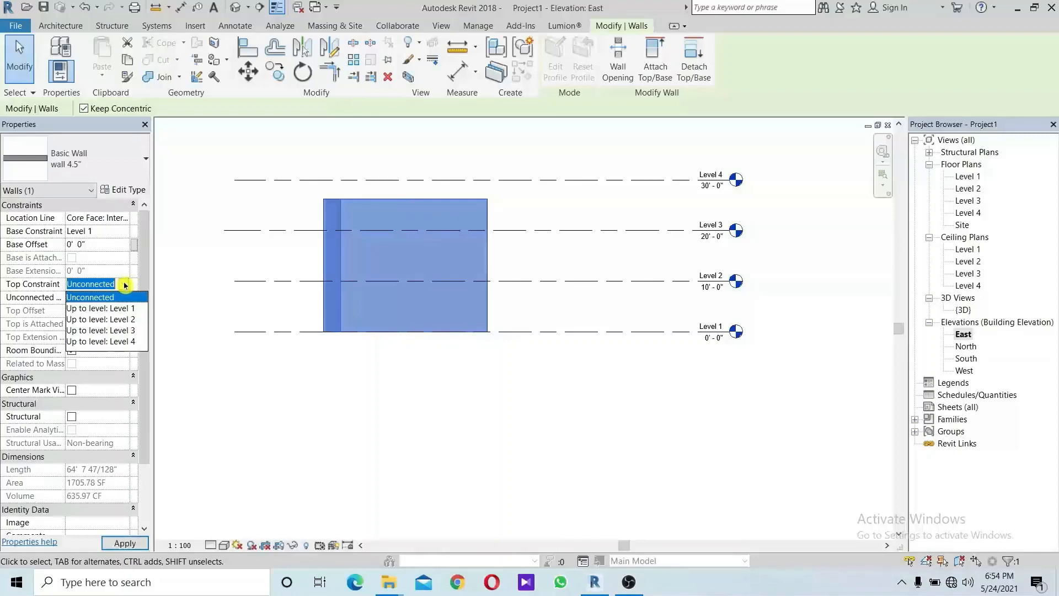
pyautogui.click(122, 320)
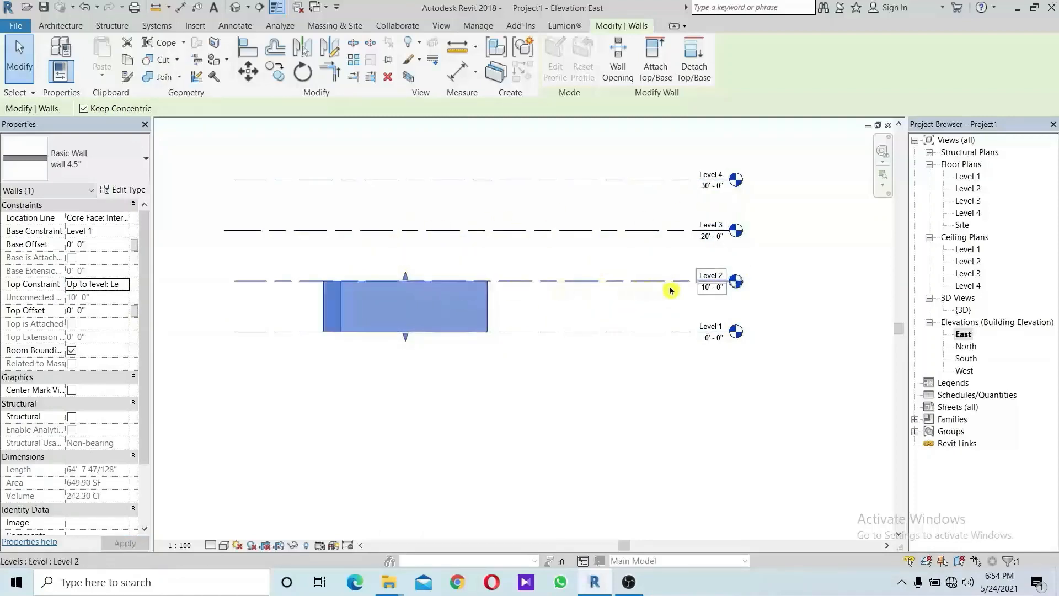
# Set the elevation of Level 2 to 11'
pyautogui.click(710, 290)
pyautogui.click(710, 289)
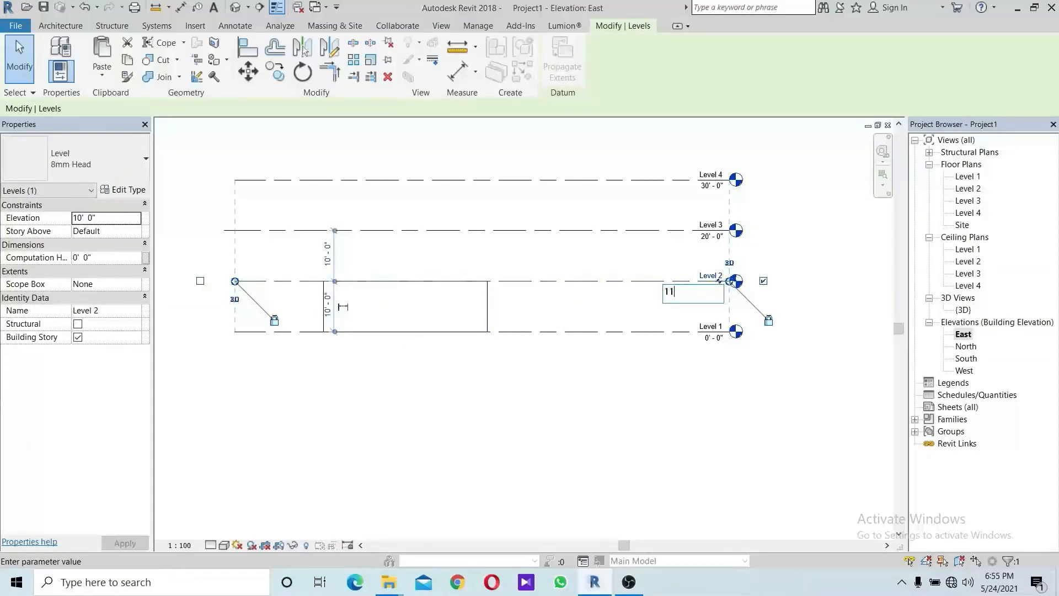
pyautogui.press('Return')
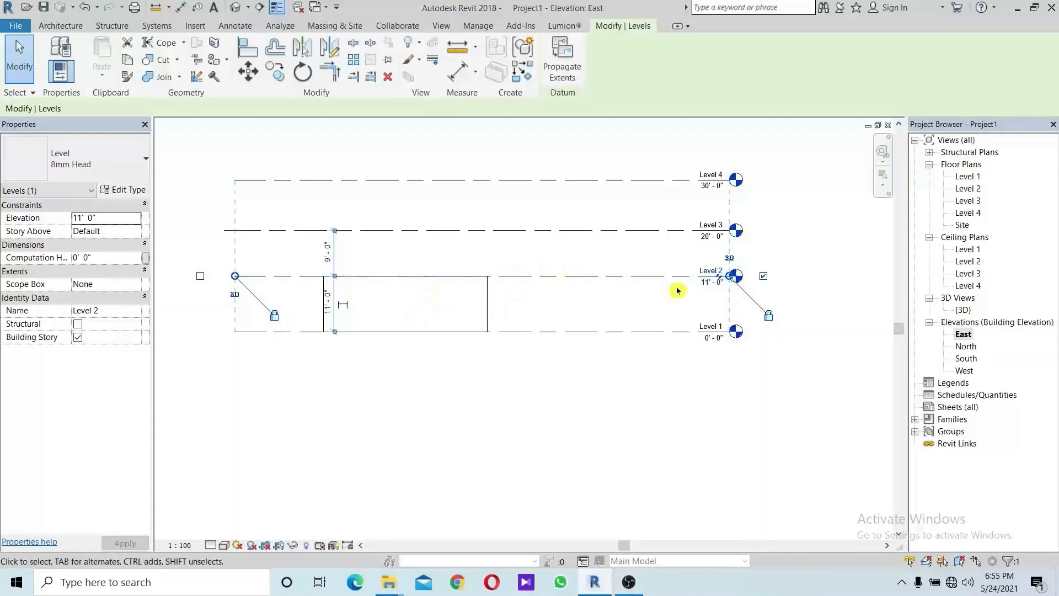
# Set the elevation of Level 2 to 10'
pyautogui.click(706, 284)
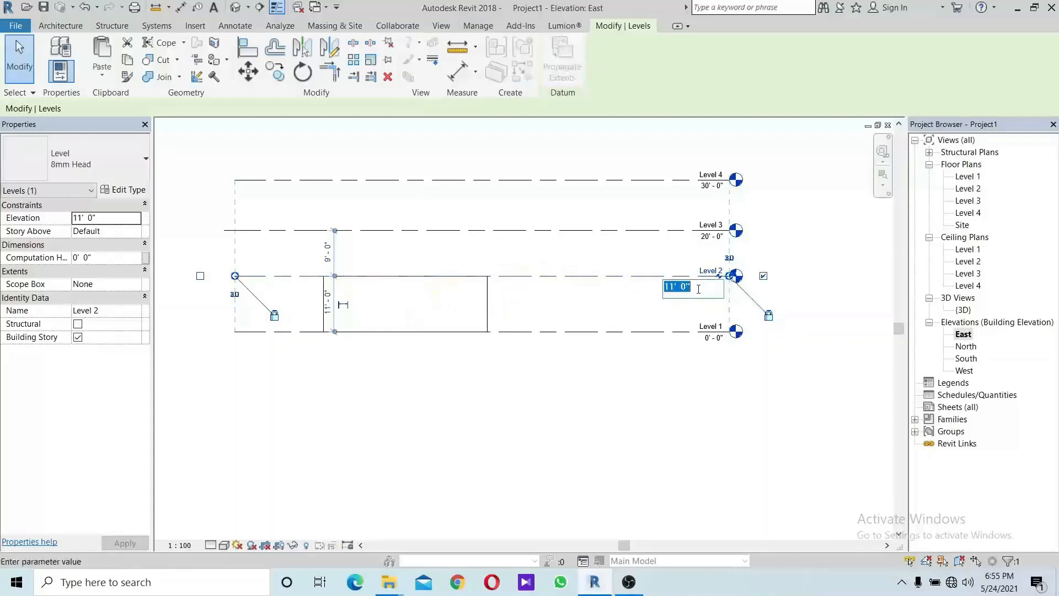
pyautogui.write('10')
pyautogui.press('Return')
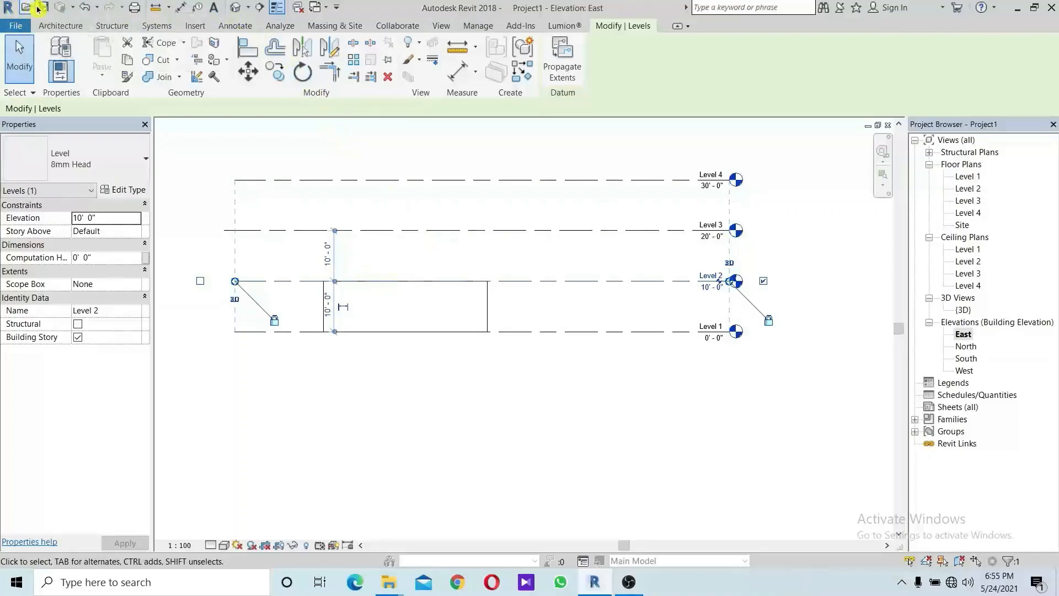
# Open the default 3D view and examine the arc wall
pyautogui.click(240, 10)
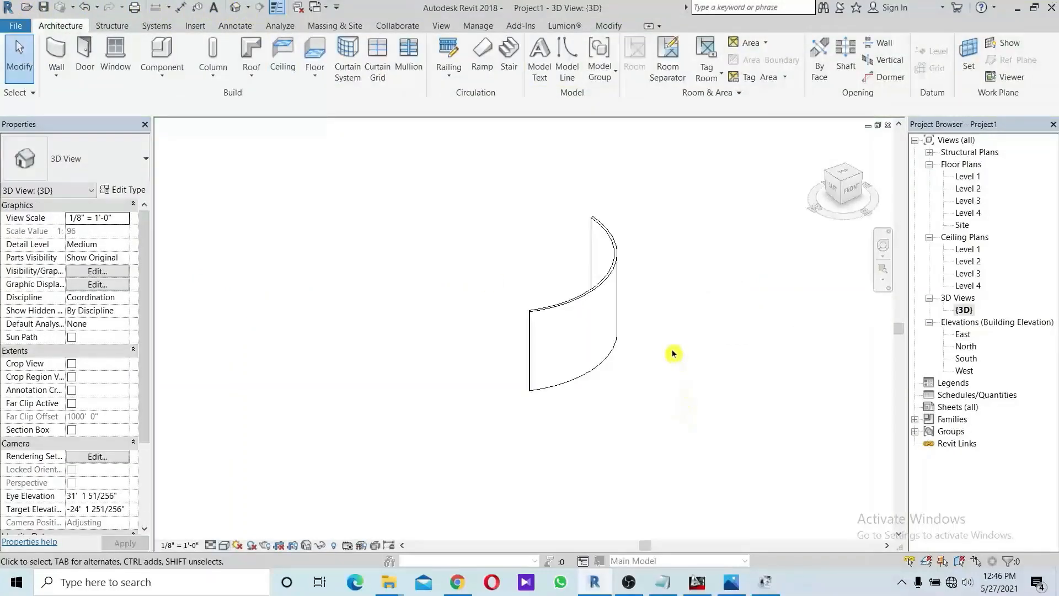
pyautogui.keyDown('shift'); pyautogui.moveTo(676, 353); pyautogui.dragTo(561, 279, button='middle'); pyautogui.keyUp('shift')
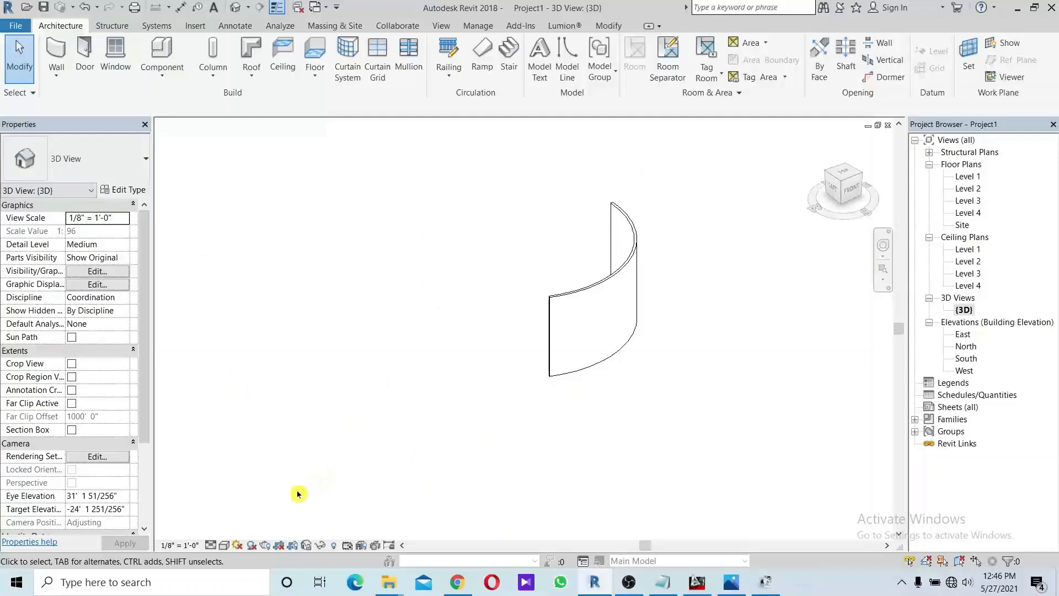
# Set the 3D view's visual style to Realistic and paint the outer face of the arc wall with the Brick, Common material
pyautogui.click(224, 546)
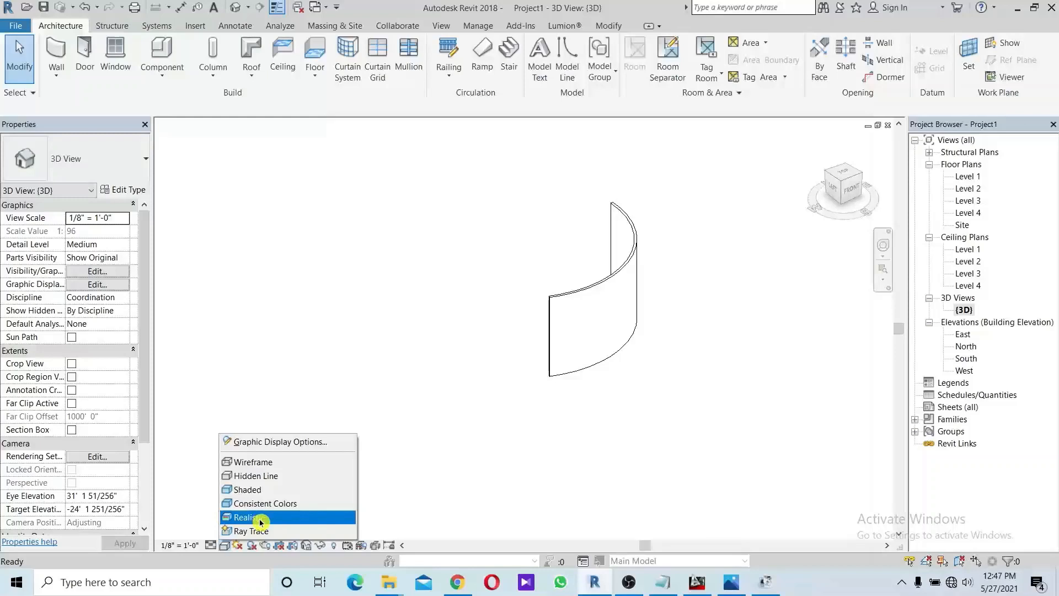
pyautogui.click(260, 518)
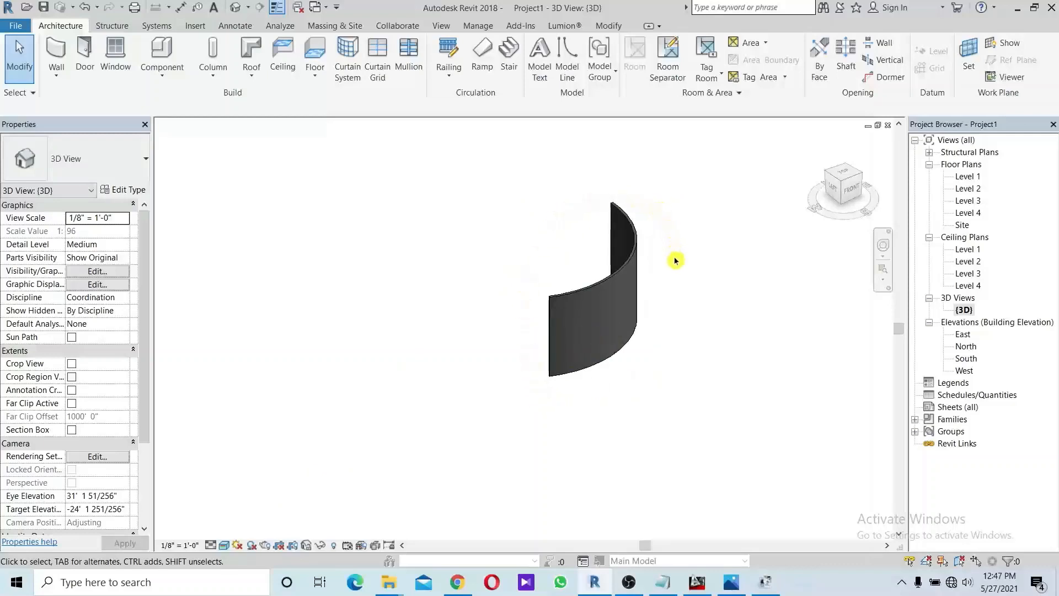
pyautogui.click(598, 30)
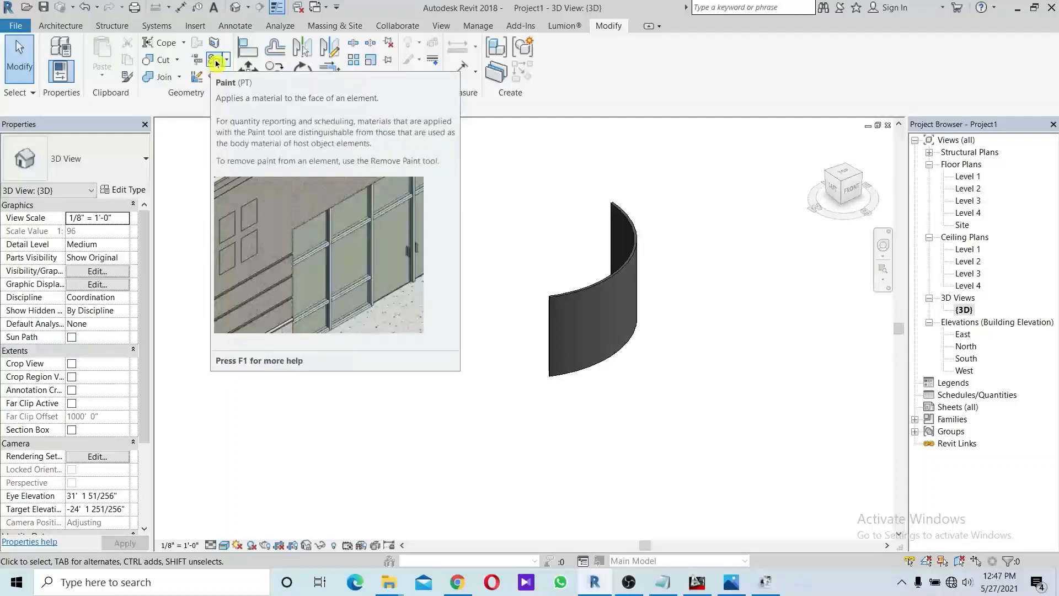
pyautogui.click(216, 62)
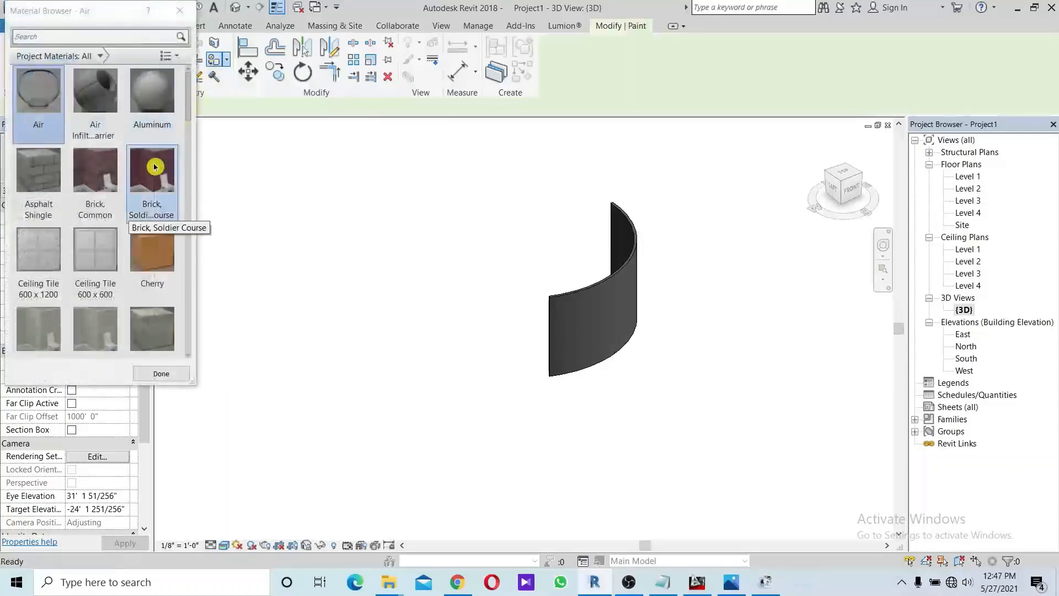
pyautogui.click(96, 181)
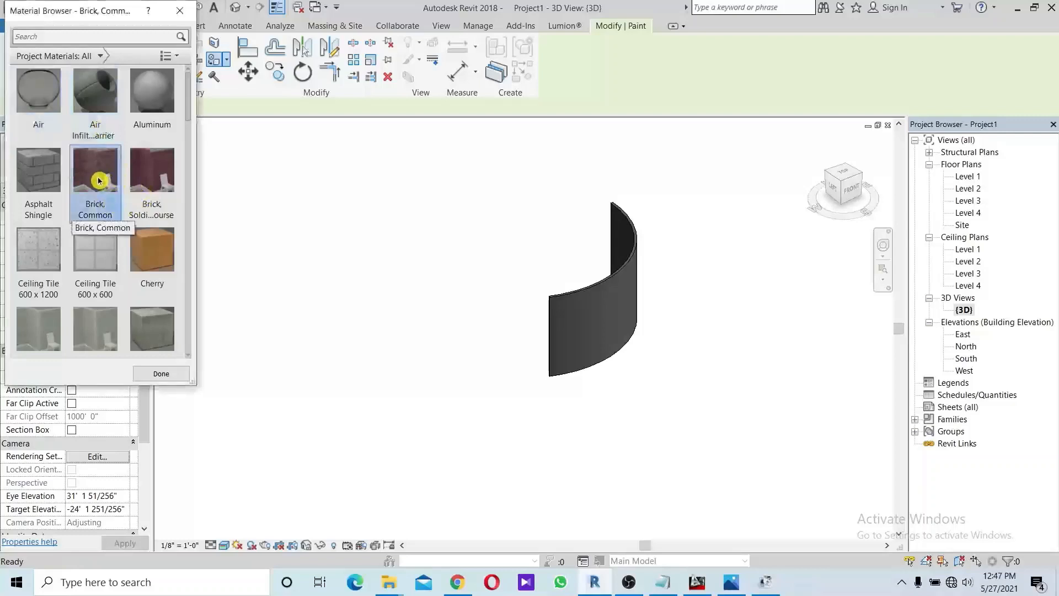
pyautogui.click(597, 332)
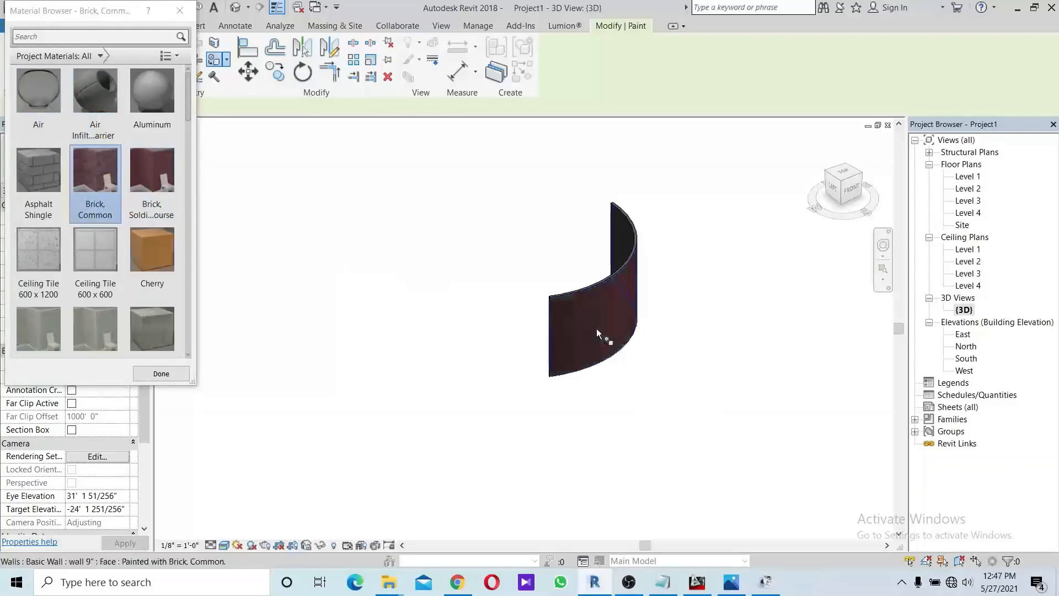
pyautogui.scroll(2, 598, 325)
pyautogui.scroll(1, 599, 320)
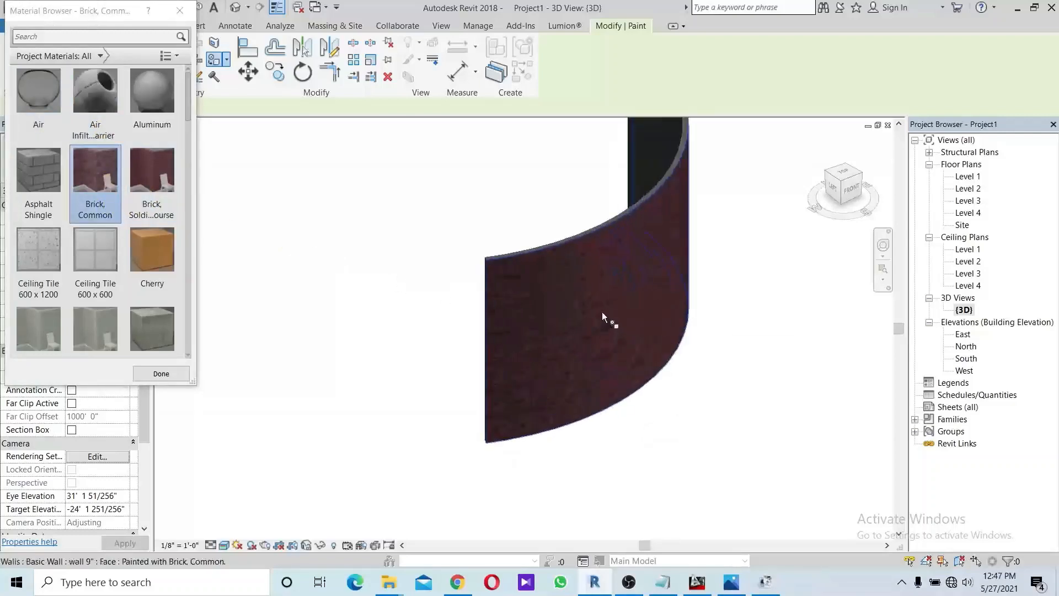
pyautogui.moveTo(608, 318); pyautogui.dragTo(572, 335, button='middle')
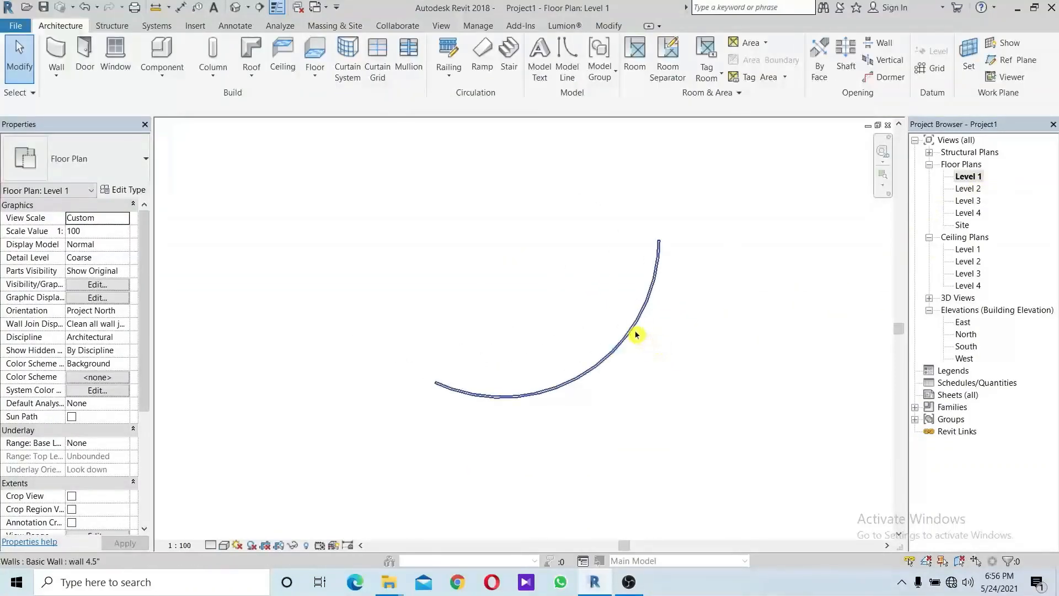
# Delete the arc wall from the Level 1 floor plan
pyautogui.click(636, 334)
pyautogui.scroll(-1, 637, 334)
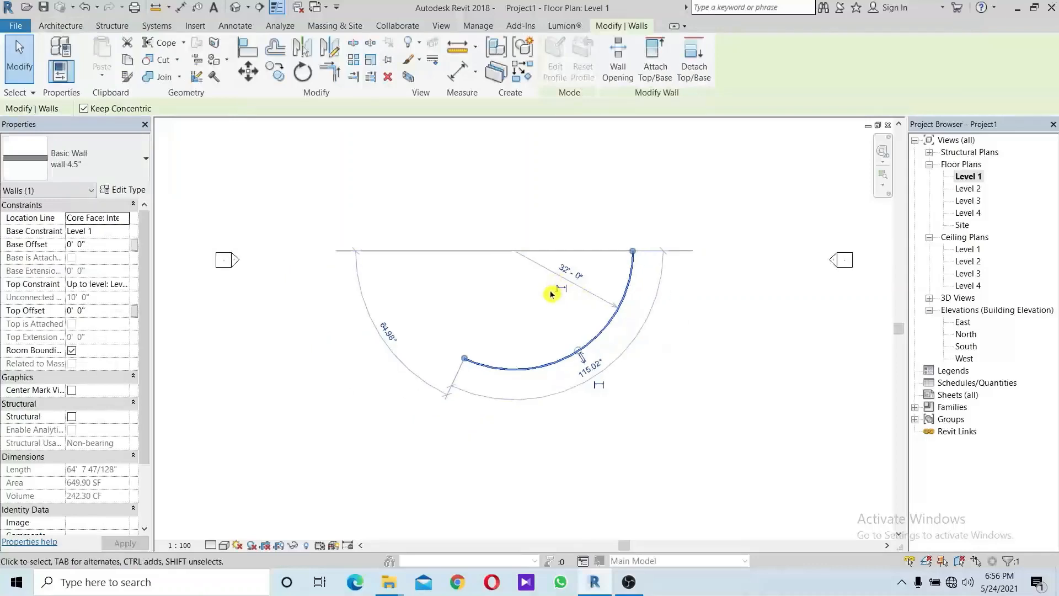
pyautogui.press('Delete')
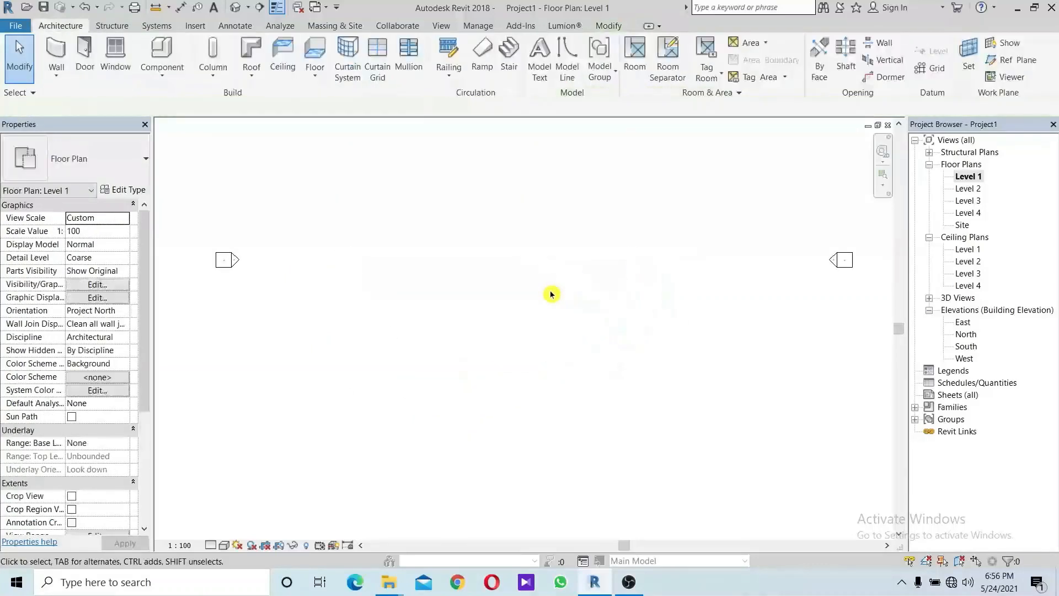